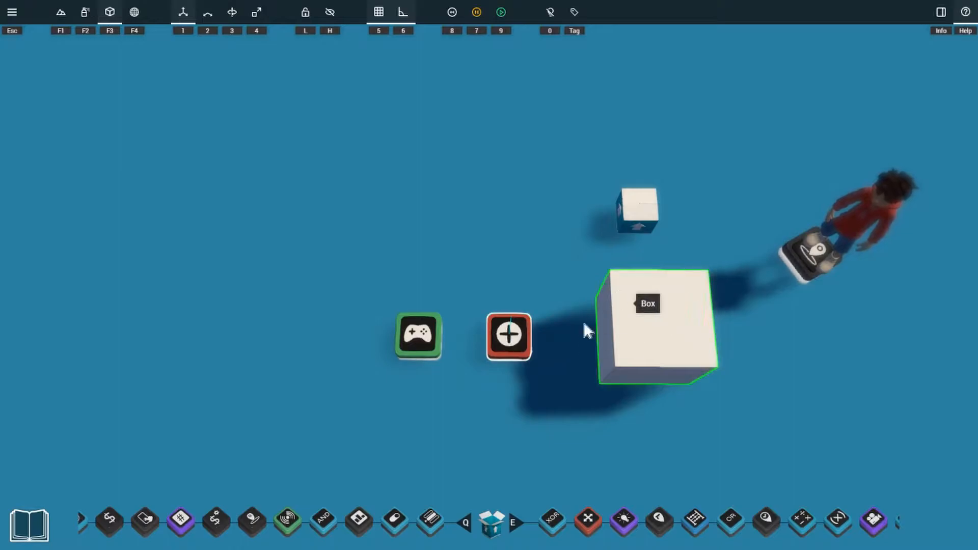
# - Set the white box as the spawner's target
pyautogui.click(521, 343)
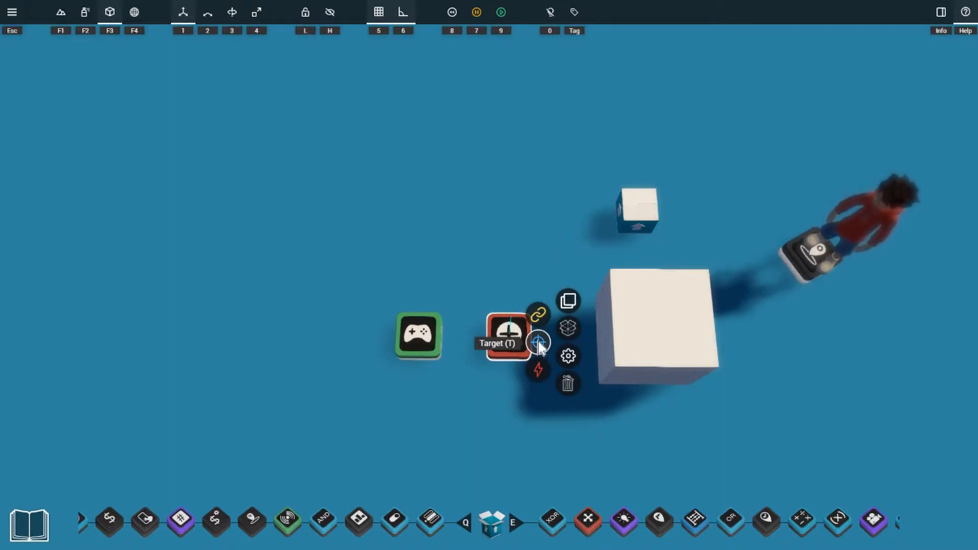
pyautogui.click(480, 272)
pyautogui.moveTo(509, 342); pyautogui.dragTo(651, 327)
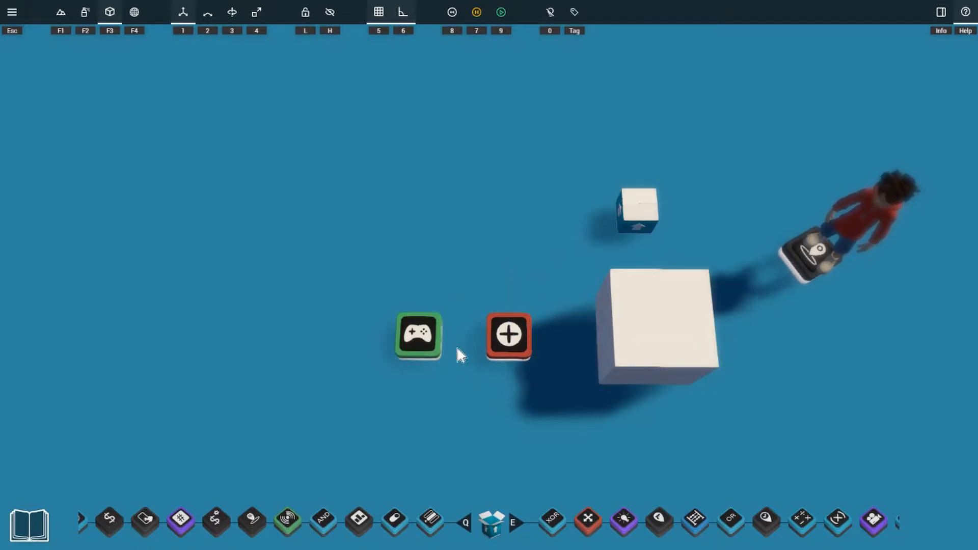
# - Playtest the level, walk toward the spawned boxes, and return to the editor
pyautogui.press('9')
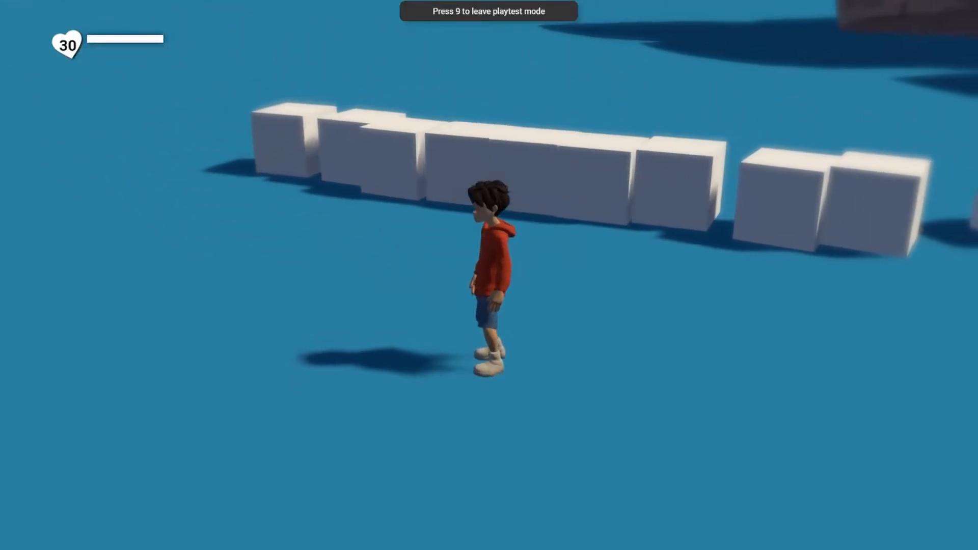
pyautogui.press('w')
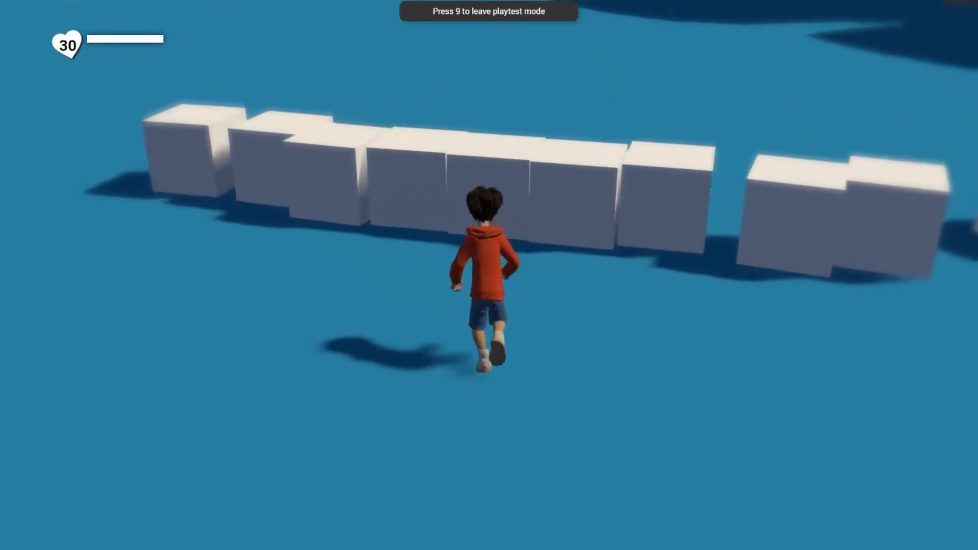
pyautogui.press('9')
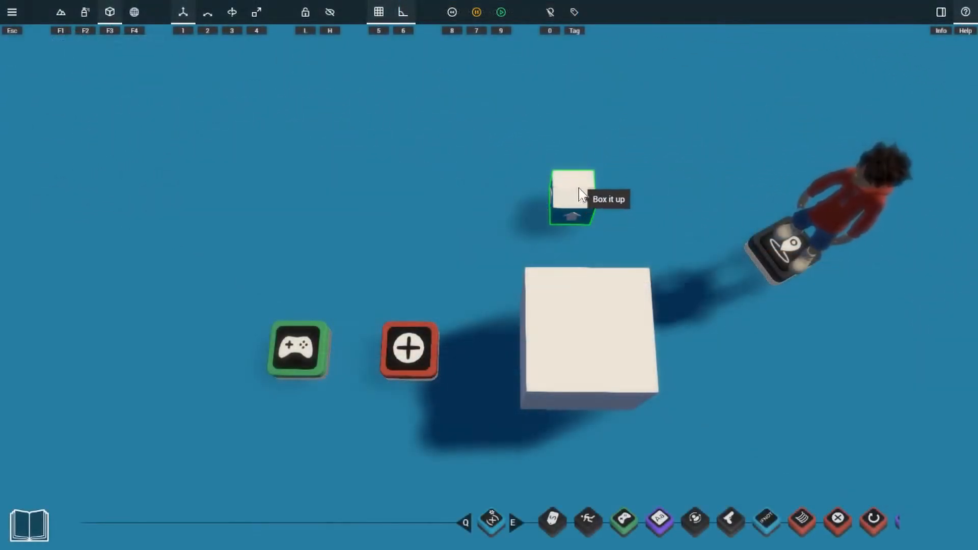
# - Open the Box it up container and make it the spawner's target in place of the white box
pyautogui.click(583, 206)
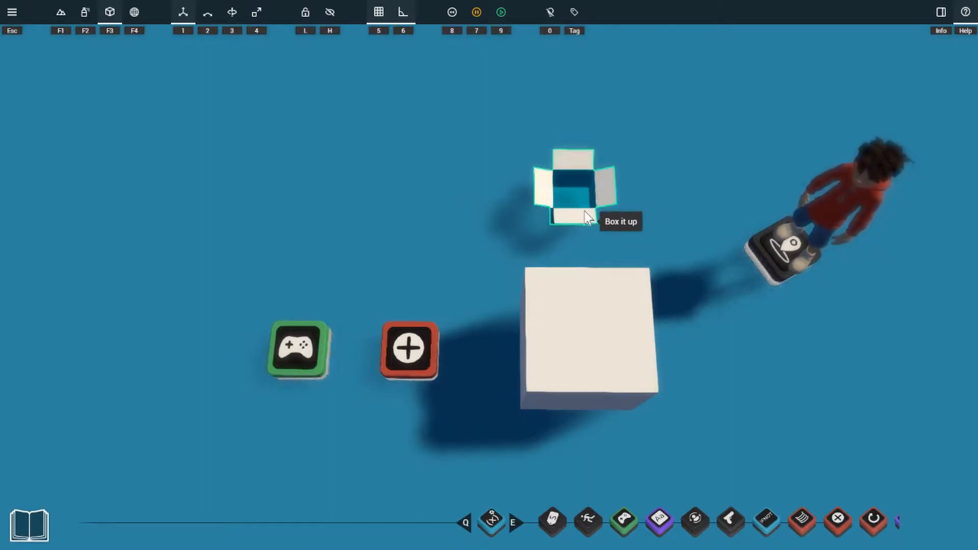
pyautogui.click(427, 353)
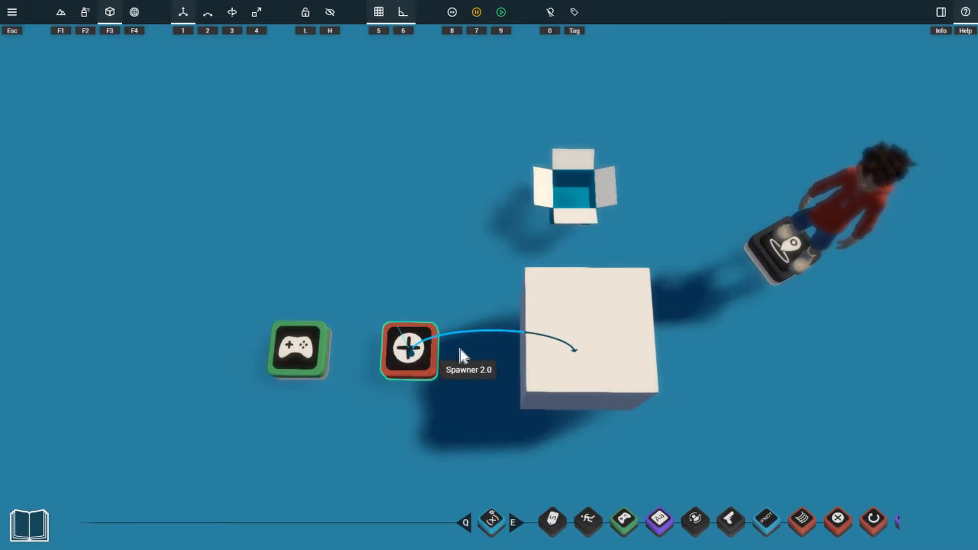
pyautogui.click(413, 367)
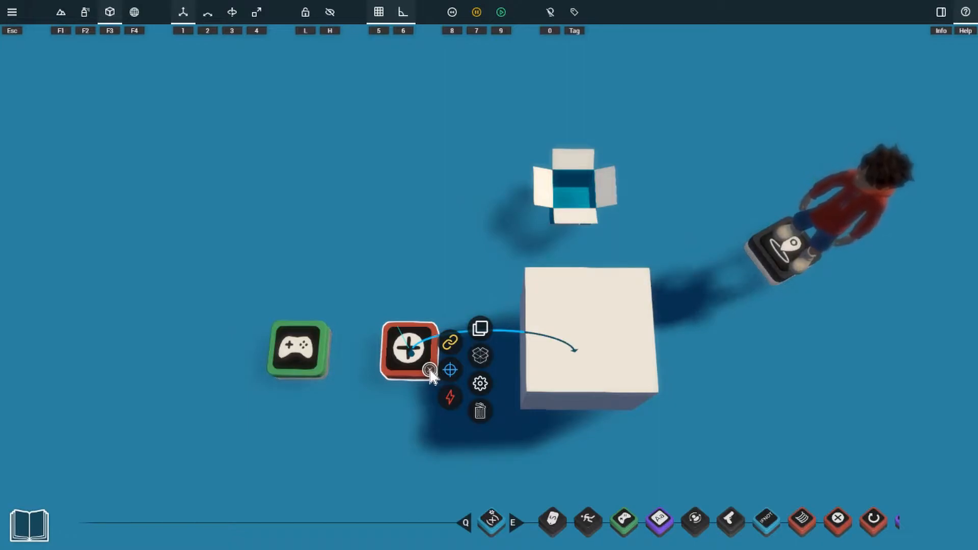
pyautogui.click(427, 289)
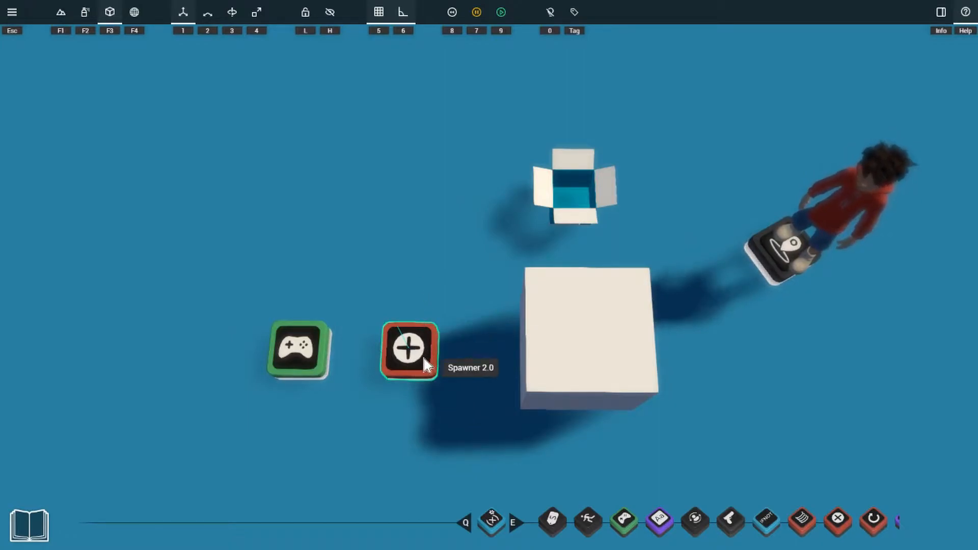
pyautogui.press('t')
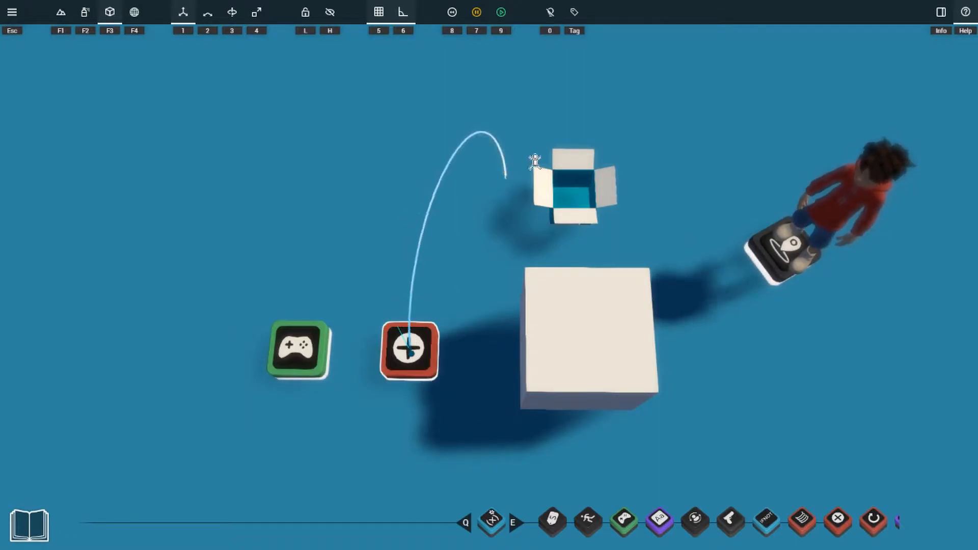
pyautogui.click(565, 203)
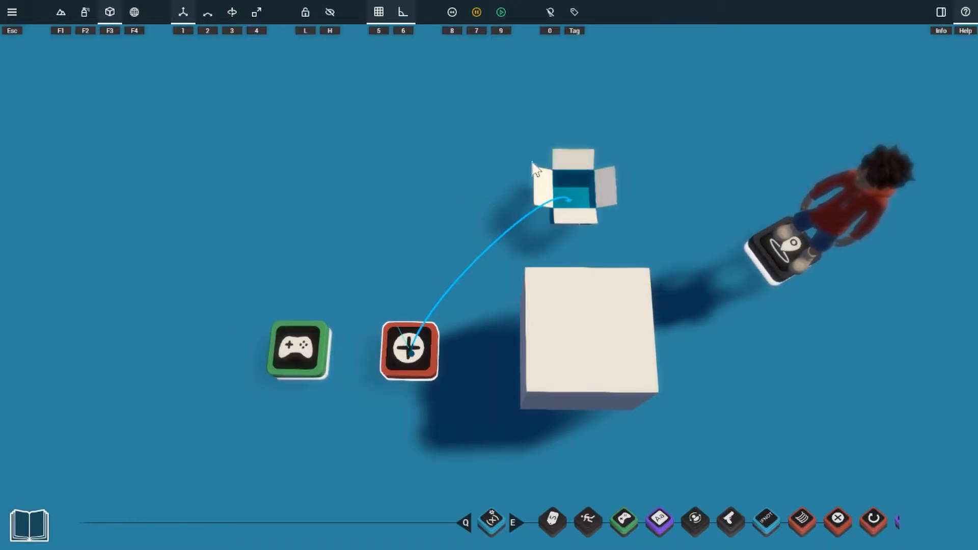
# - Set the spawner's Spawn Range to 10 and move its properties out of the way
pyautogui.click(543, 214)
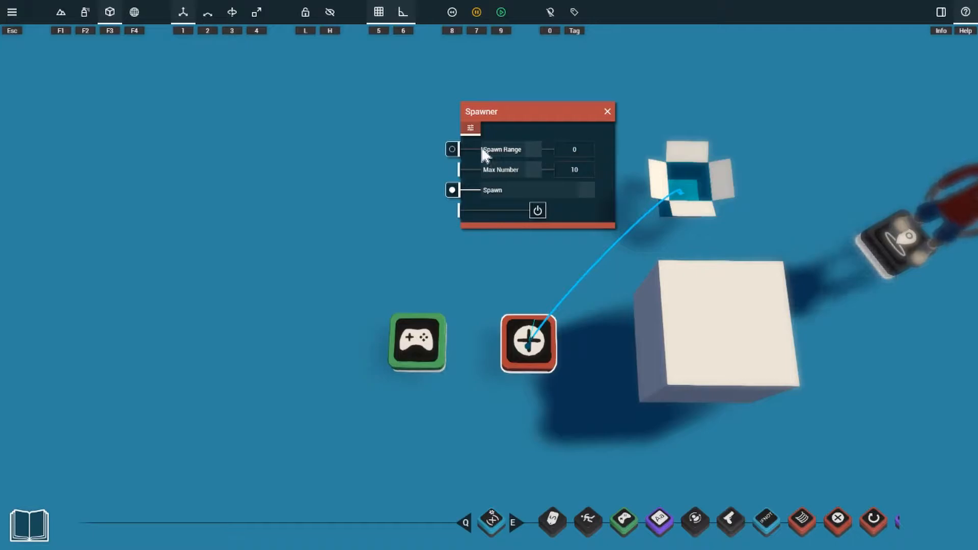
pyautogui.click(581, 153)
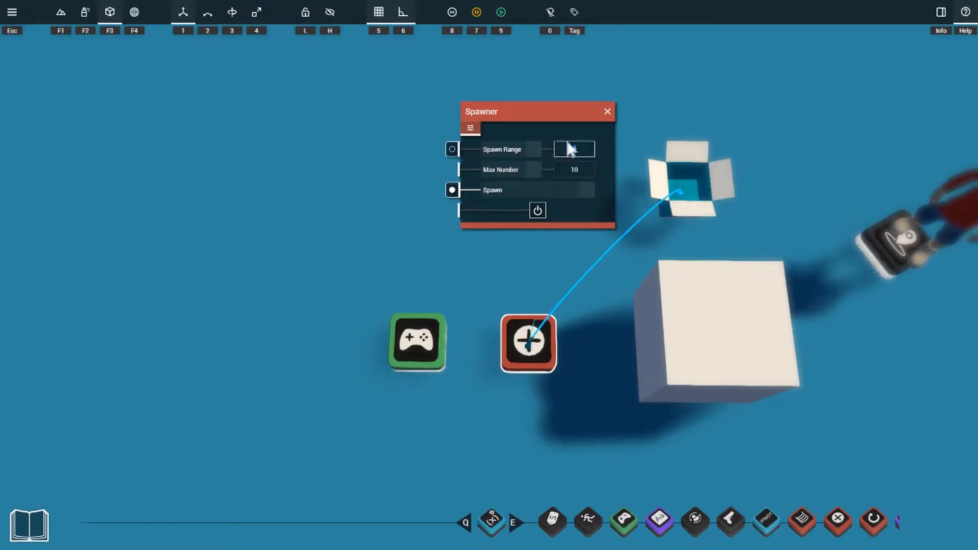
pyautogui.write('10')
pyautogui.press('Return')
pyautogui.moveTo(821, 94); pyautogui.dragTo(861, 69)
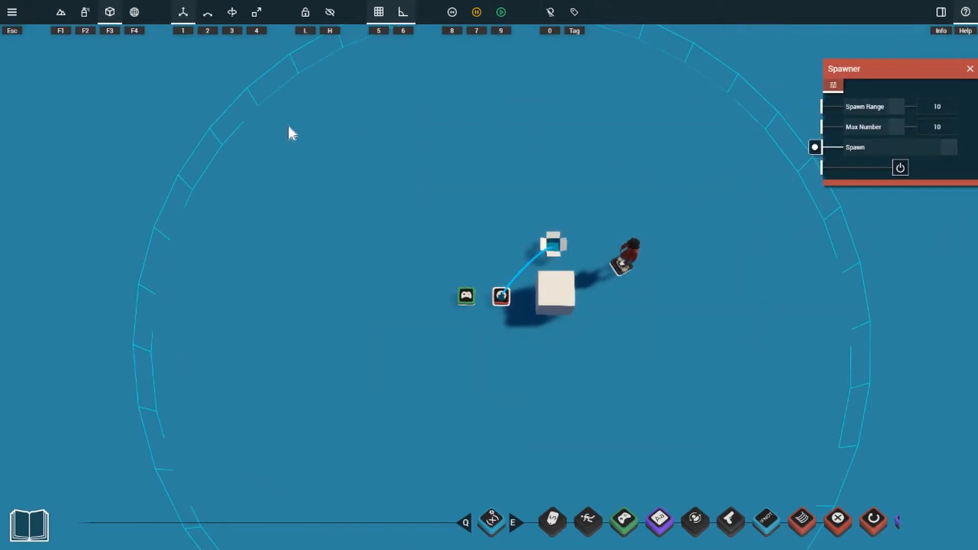
# - Target the spawner back at the white box and playtest how boxes spawn within the range
pyautogui.click(534, 332)
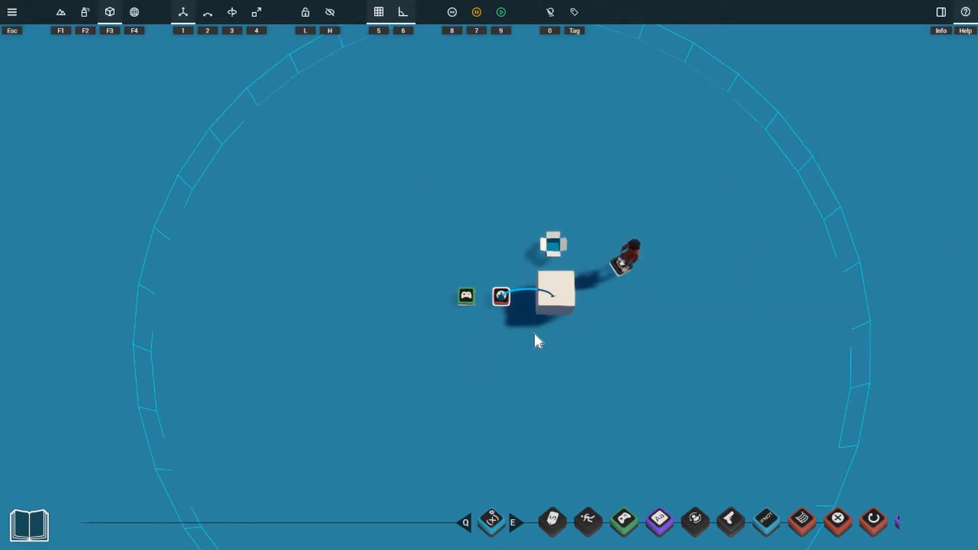
pyautogui.press('9')
pyautogui.press('s')
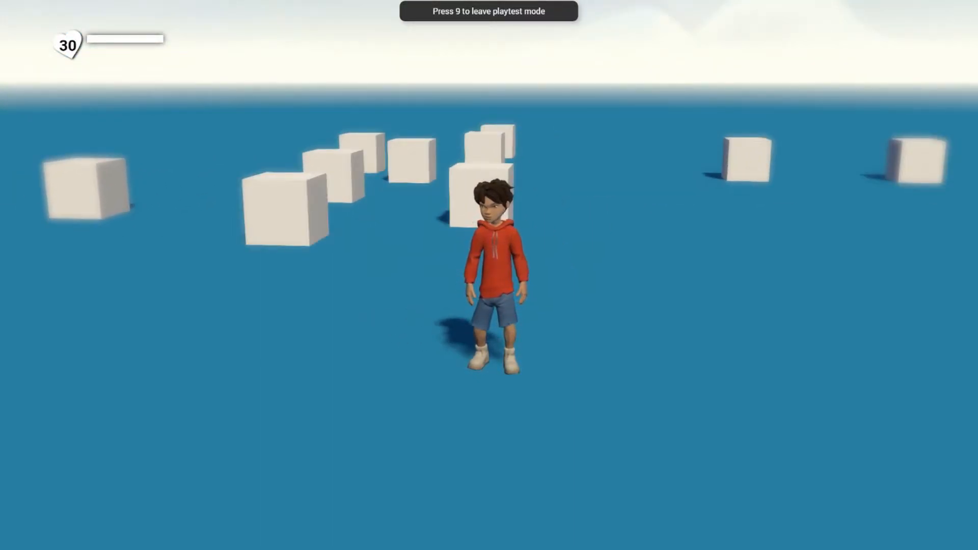
pyautogui.press('9')
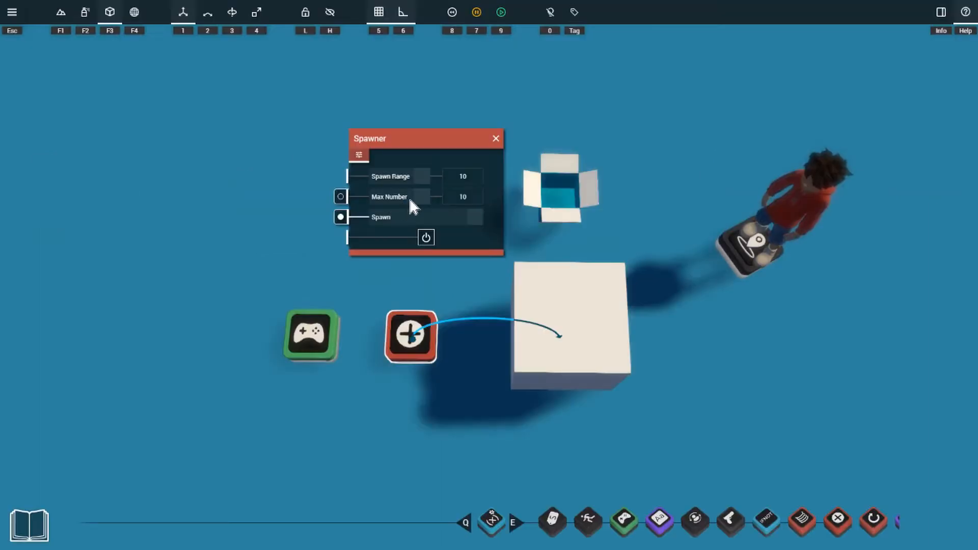
# - Set the spawner's Max Number to 3 and playtest the level to check how many boxes spawn
pyautogui.click(468, 198)
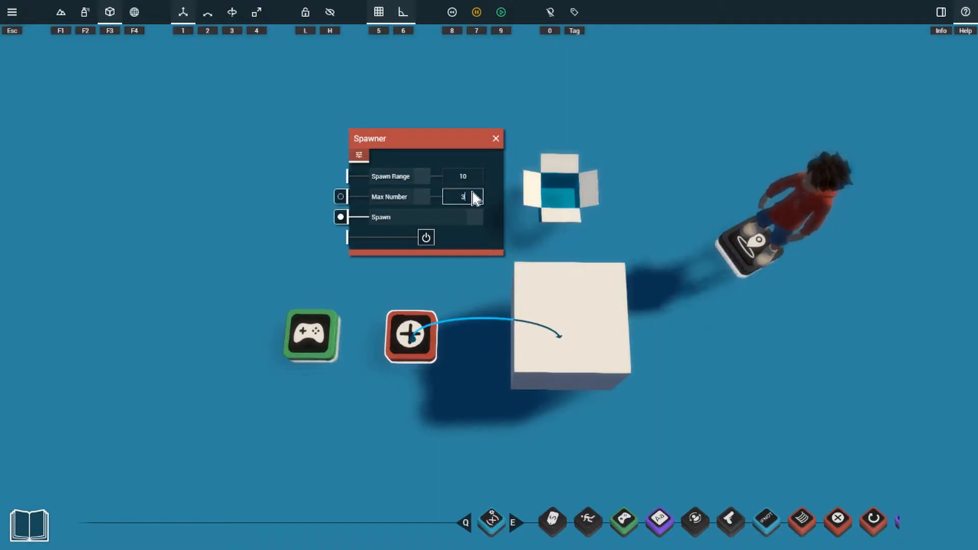
pyautogui.press('9')
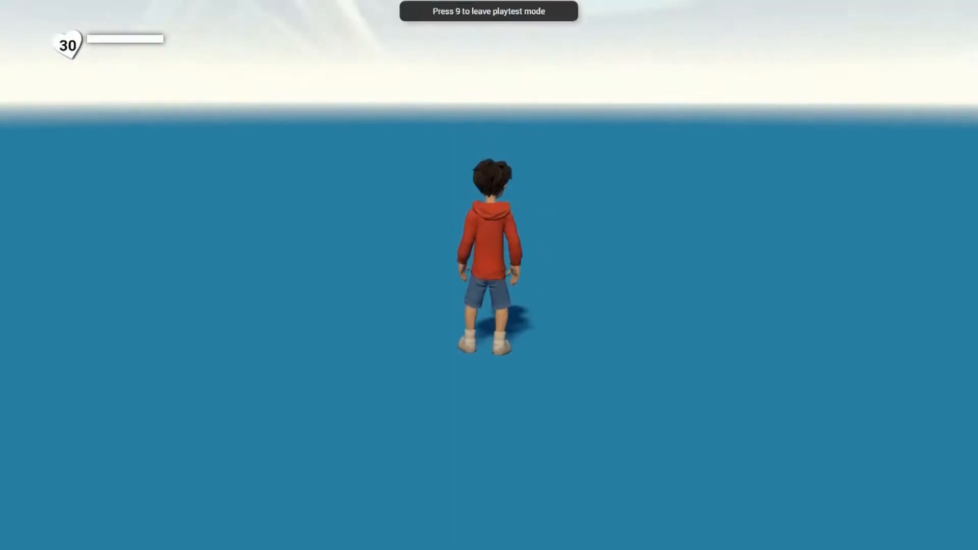
pyautogui.press('s')
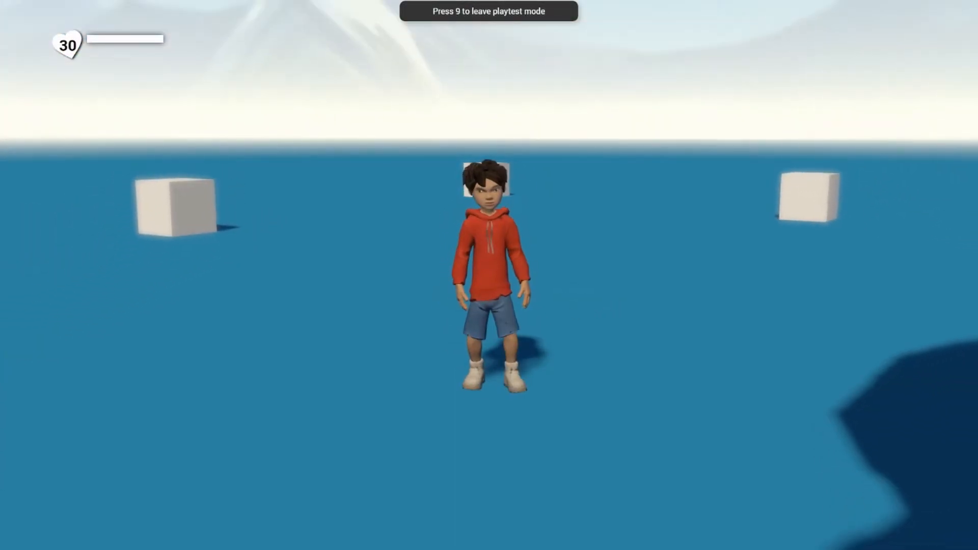
pyautogui.press('w')
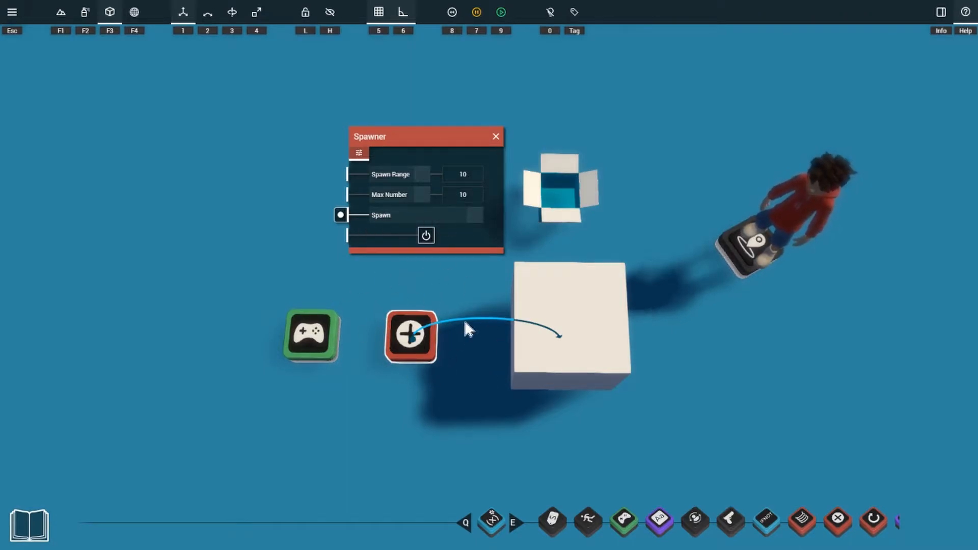
# - Open the Input Trigger's properties beside the spawner's and examine its Key Pressed link and the spawner's power input
pyautogui.click(311, 334)
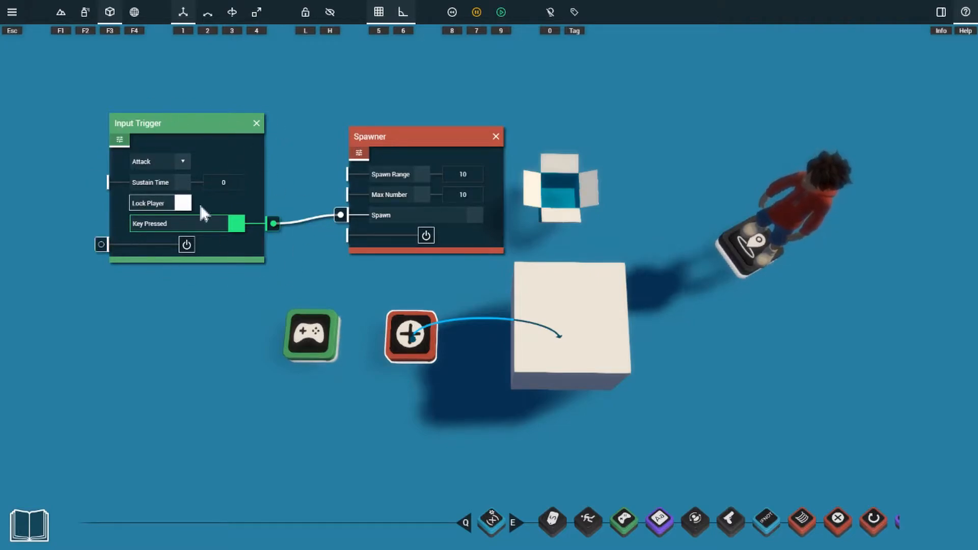
pyautogui.moveTo(189, 164); pyautogui.dragTo(176, 147)
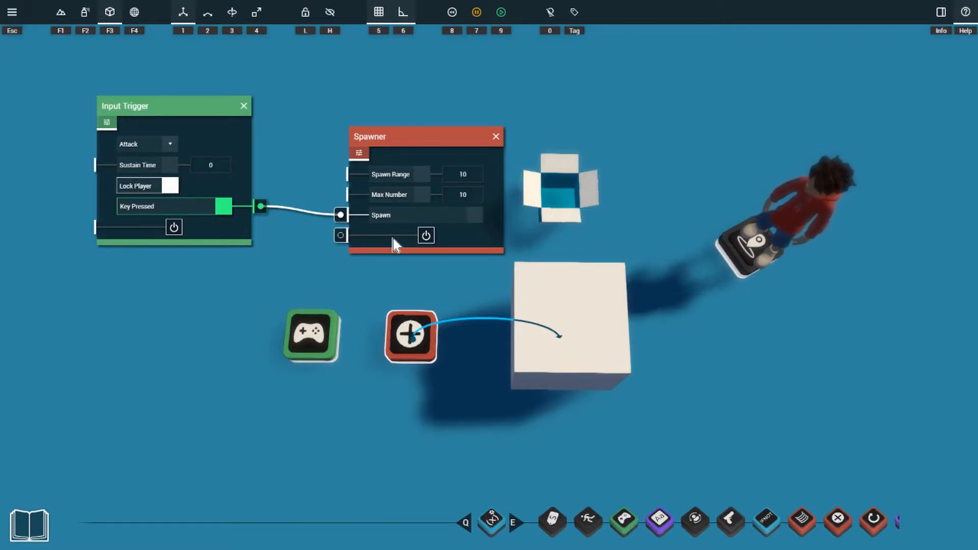
pyautogui.moveTo(340, 235); pyautogui.dragTo(254, 305)
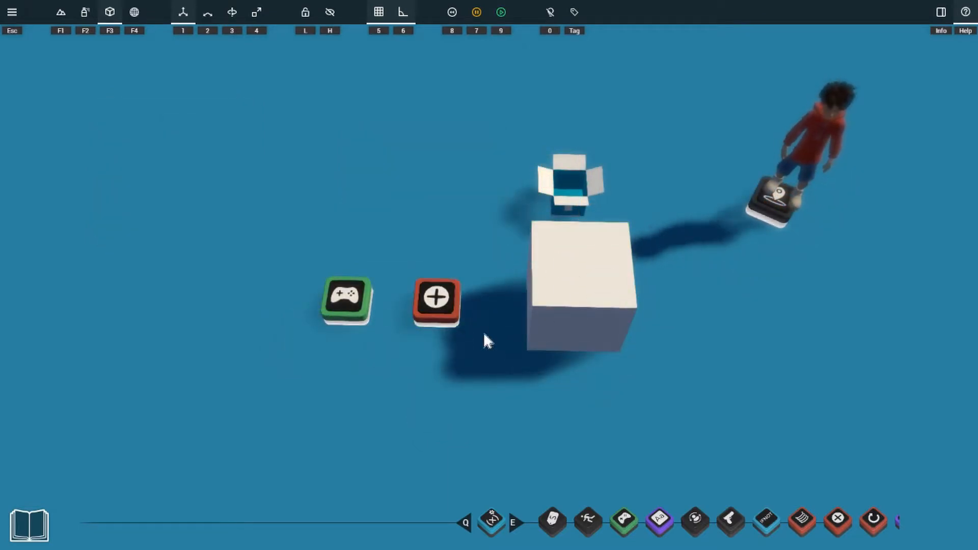
# - Set the white box as the spawner's target again and review the spawner's properties
pyautogui.moveTo(450, 307); pyautogui.dragTo(556, 295)
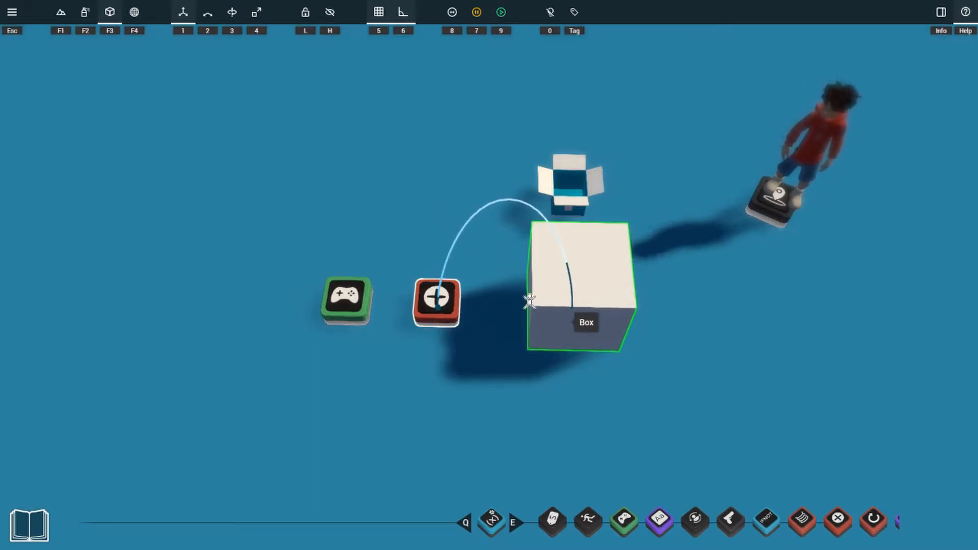
pyautogui.moveTo(560, 285); pyautogui.dragTo(586, 280)
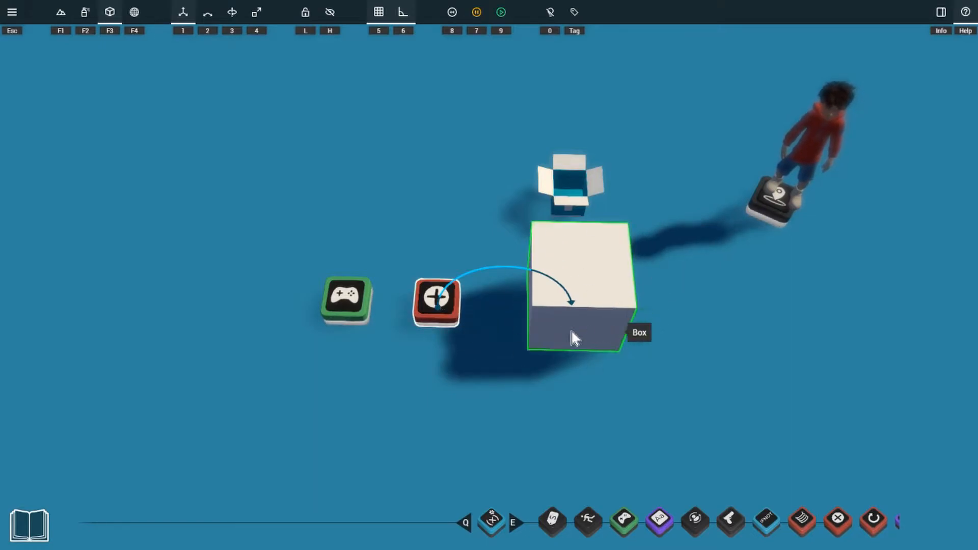
pyautogui.click(444, 305)
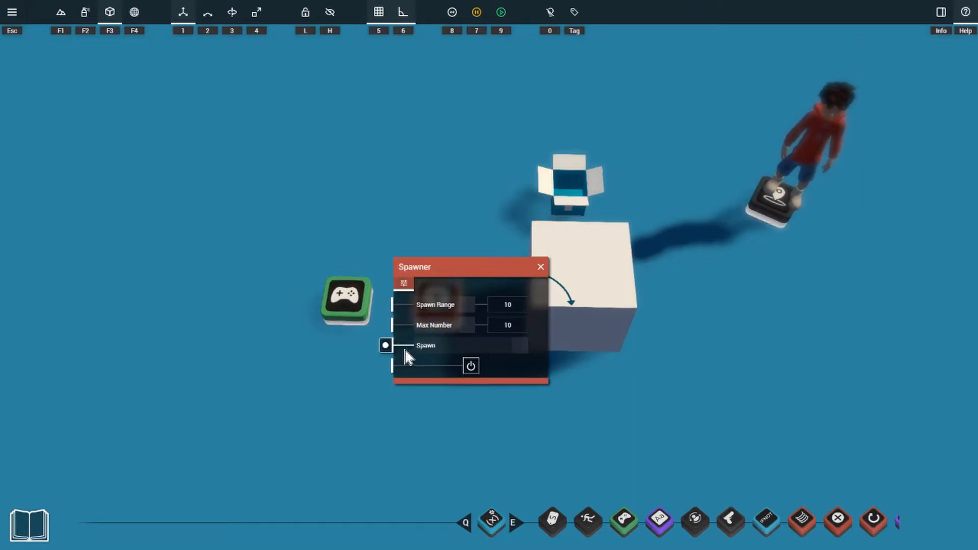
pyautogui.moveTo(463, 269); pyautogui.dragTo(379, 159)
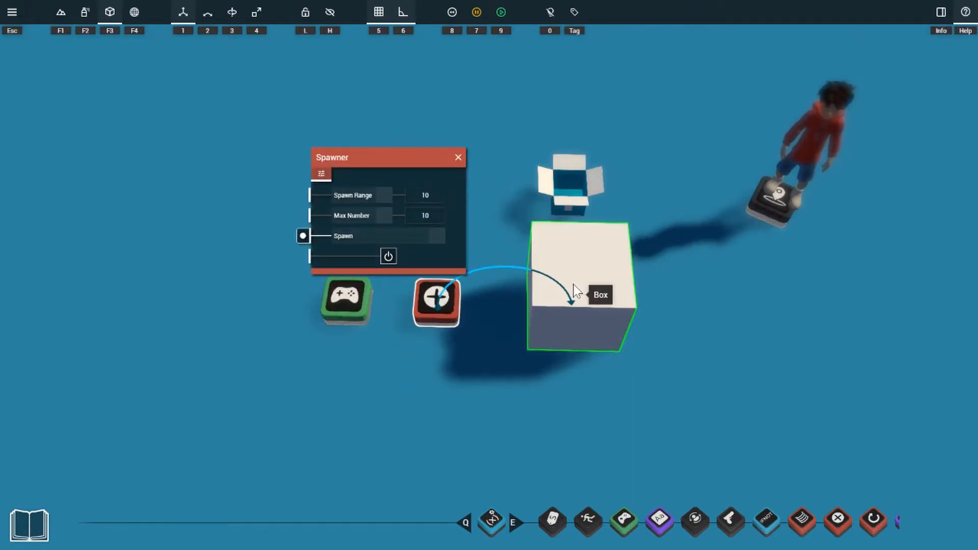
pyautogui.click(457, 158)
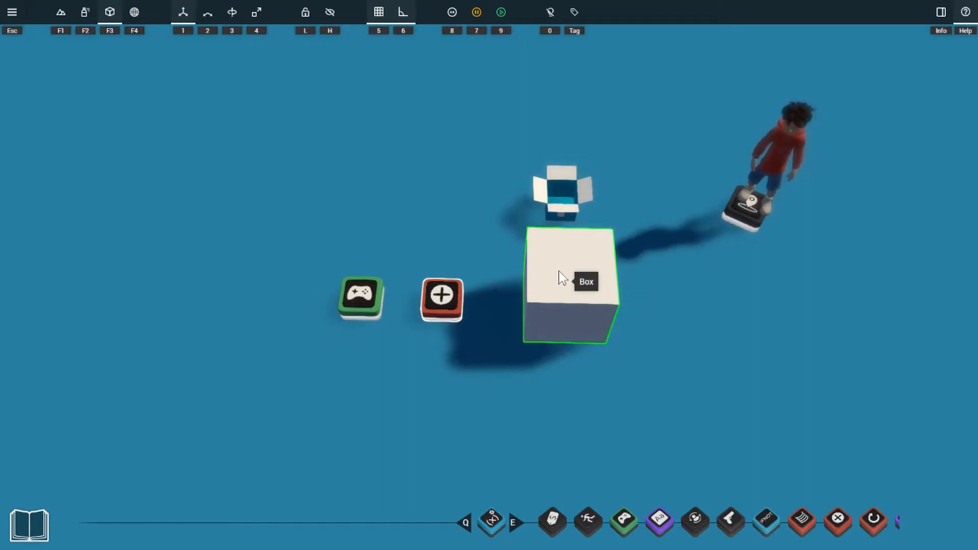
# - Playtest the level twice, moving the character around the white box to check the spawned copies
pyautogui.press('9')
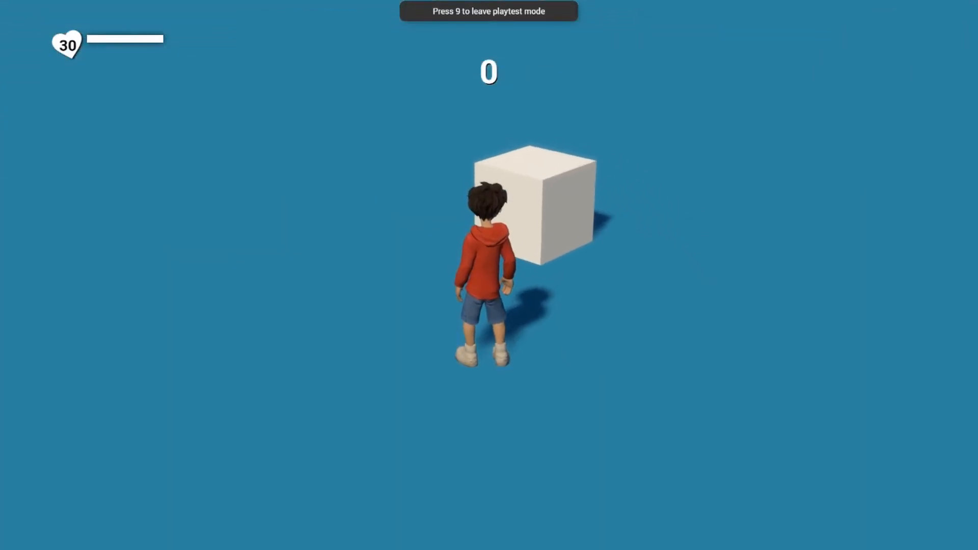
pyautogui.press('9')
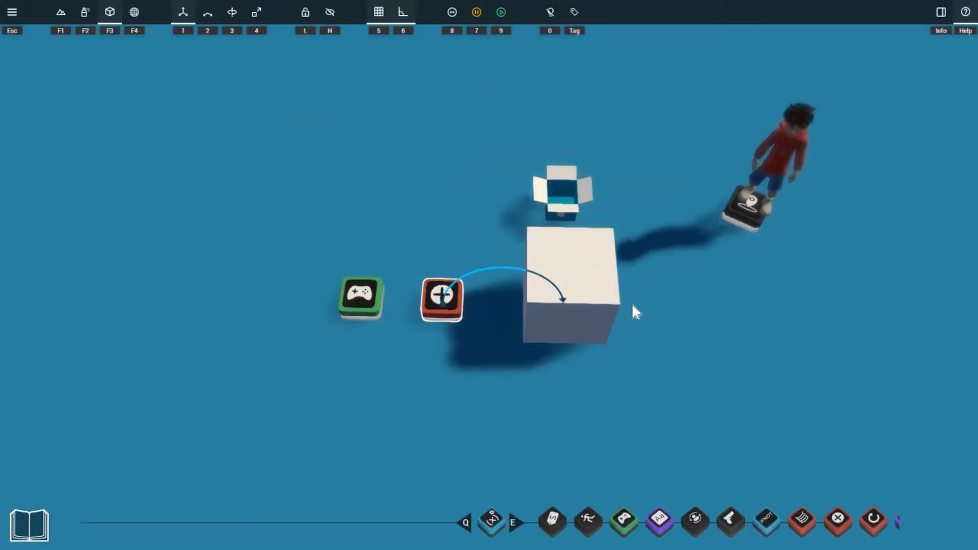
pyautogui.press('9')
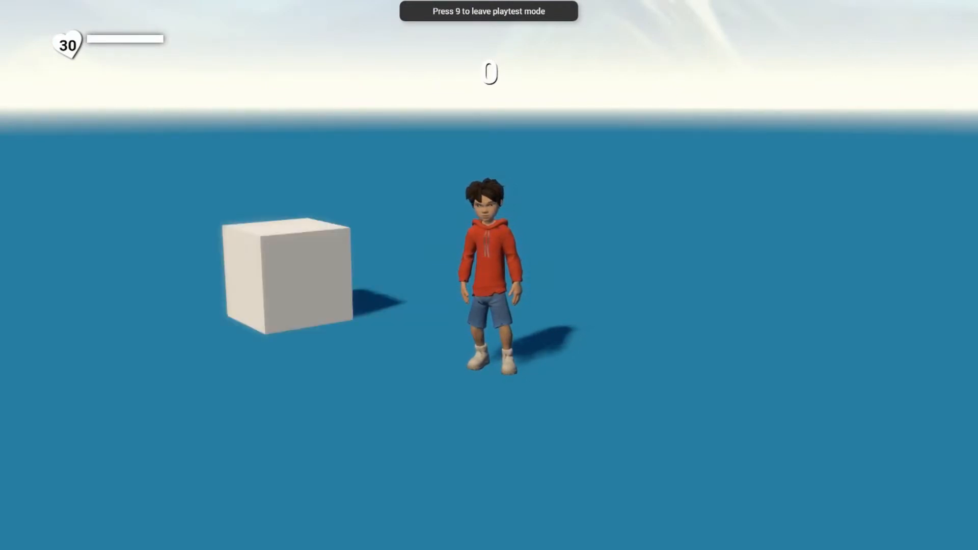
pyautogui.press('s')
pyautogui.press('a')
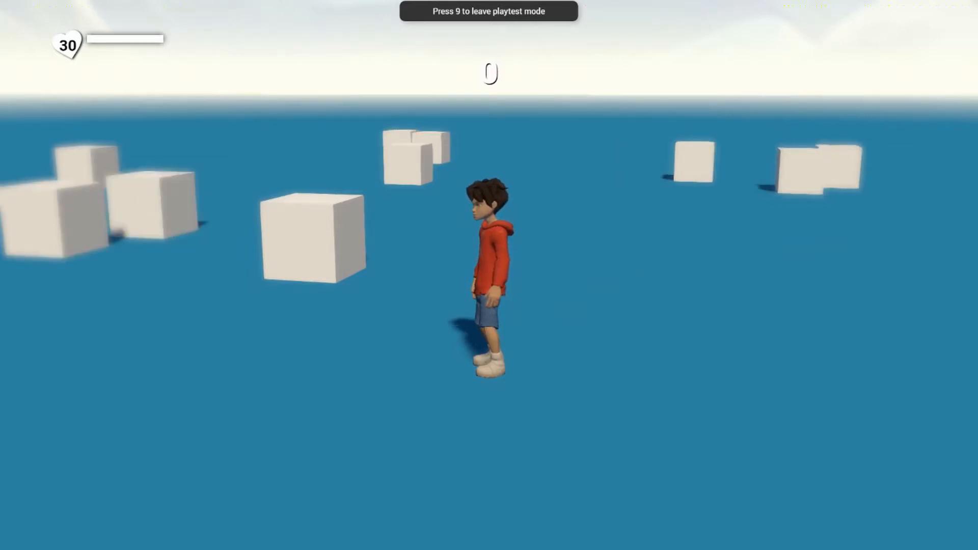
pyautogui.press('9')
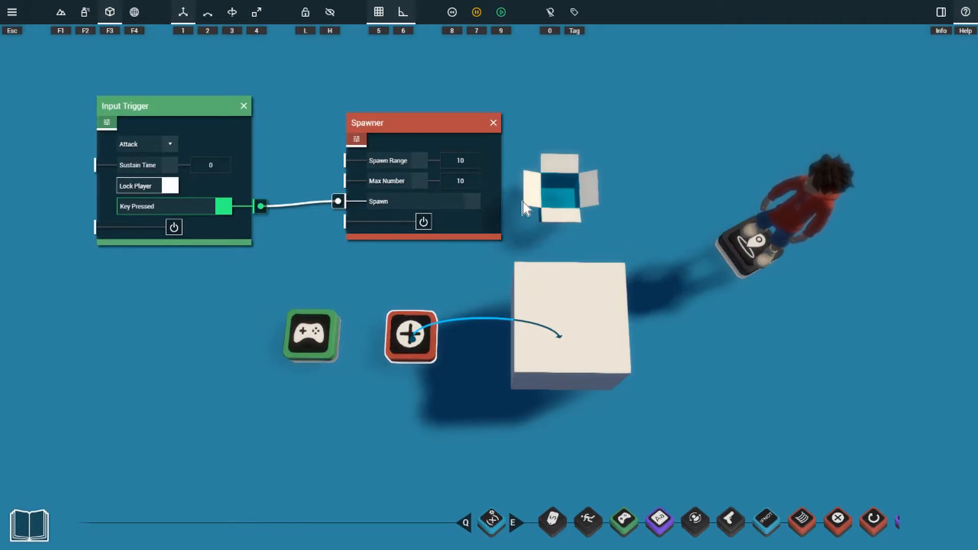
# - Close the spawner's properties and playtest the rock-fall example, running the character through the passage between the large rocks
pyautogui.click(493, 124)
pyautogui.press('9')
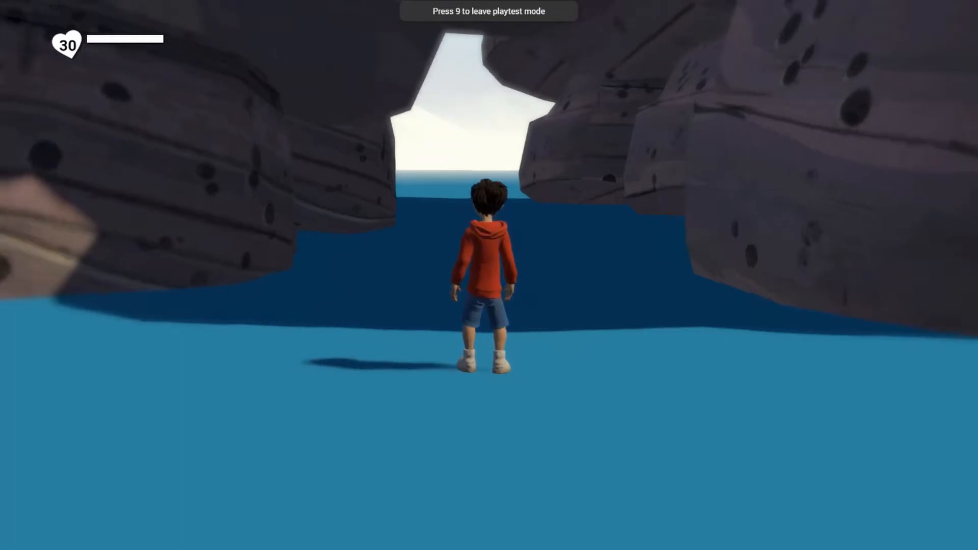
pyautogui.press('w')
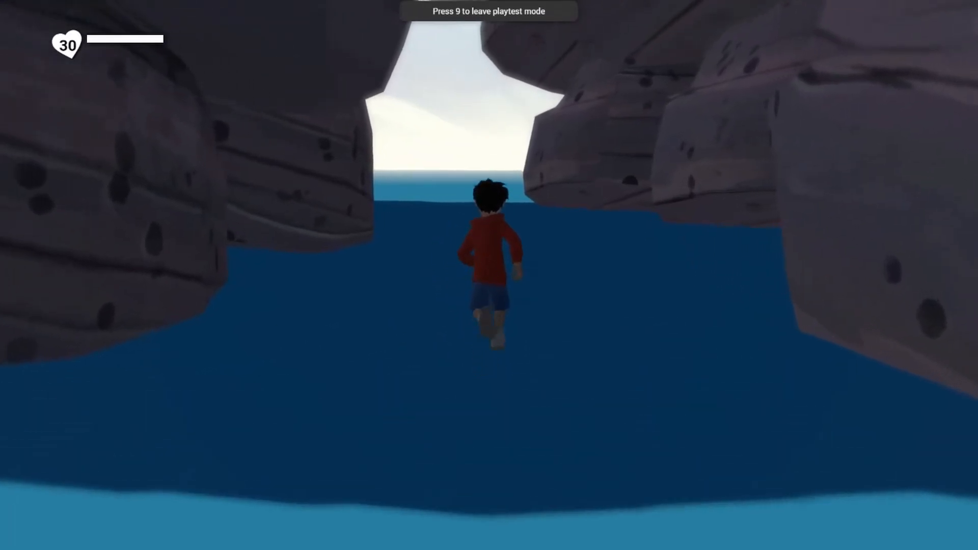
pyautogui.press('w')
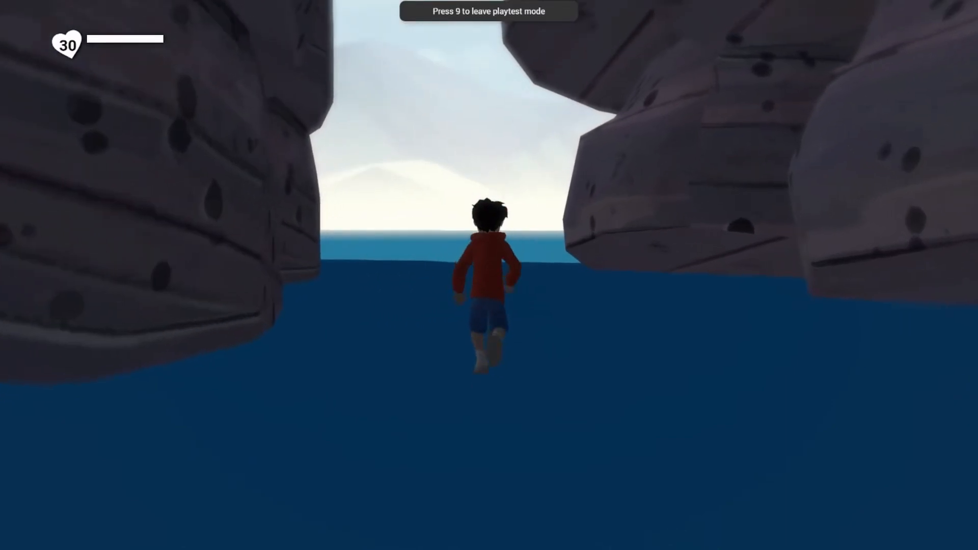
pyautogui.press('w')
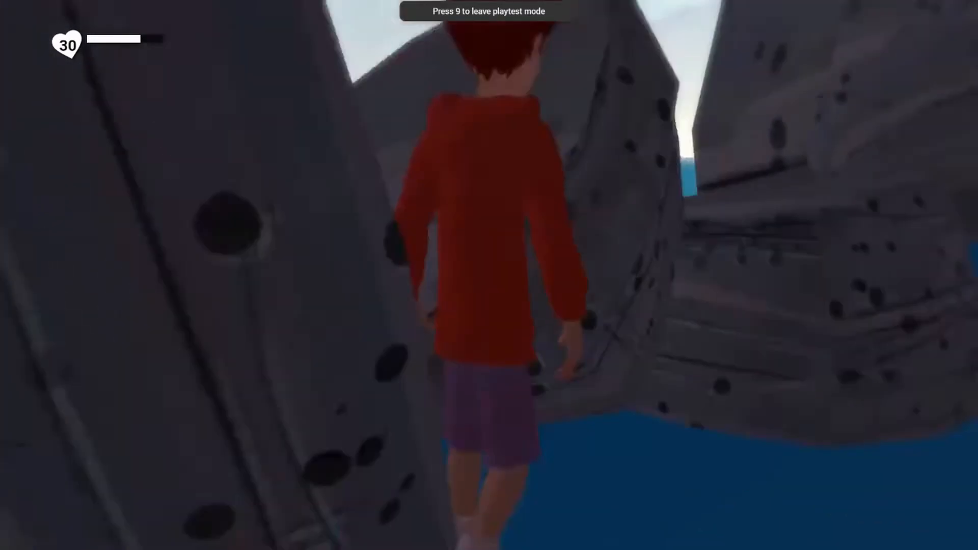
pyautogui.press('s')
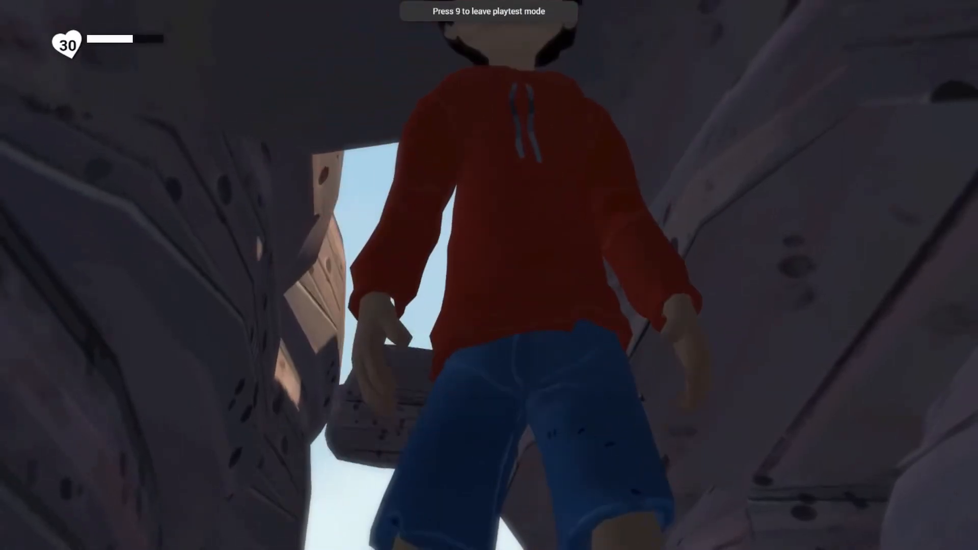
pyautogui.press('w')
pyautogui.press('w')
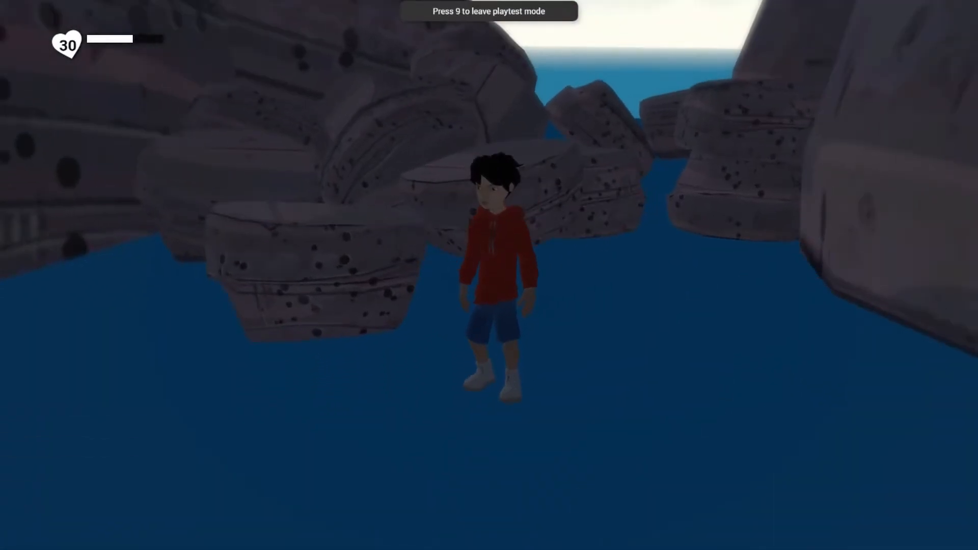
pyautogui.press('9')
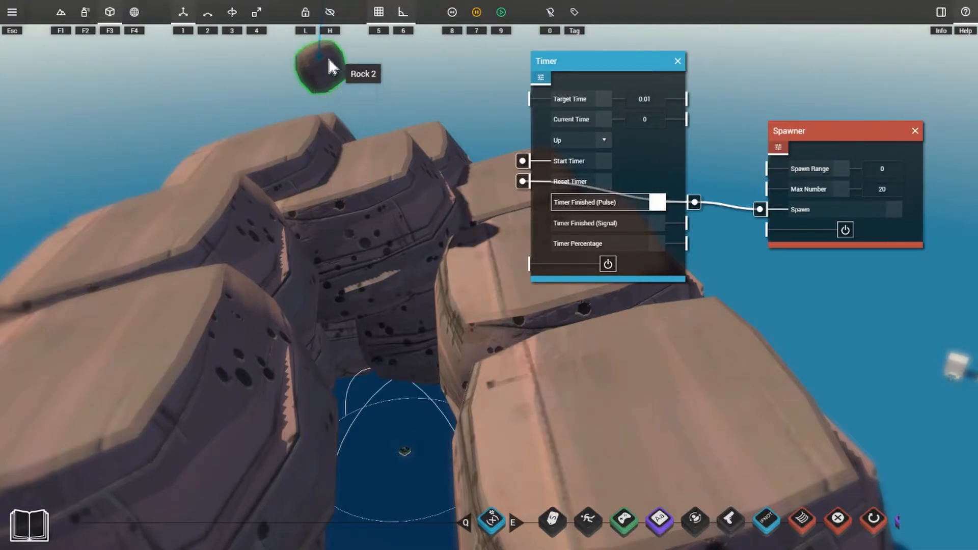
pyautogui.press('9')
pyautogui.press('w')
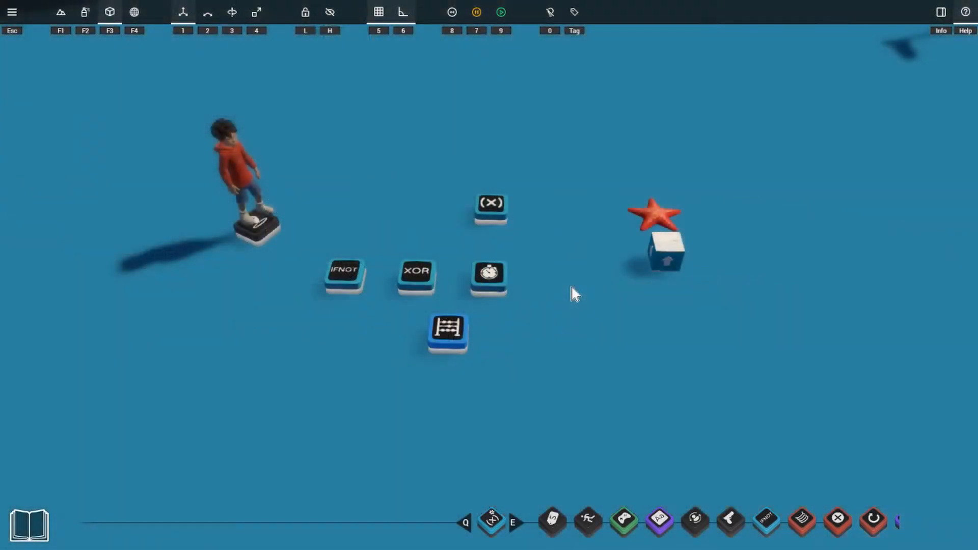
# - Inspect the gadgets inside the white box beside the starfish and playtest the level, collecting some of the spawned starfish
pyautogui.click(661, 254)
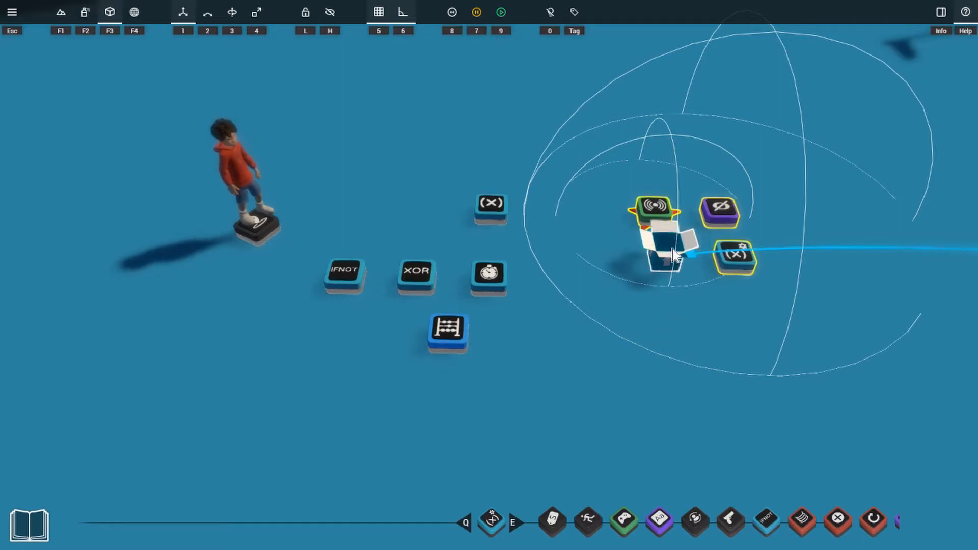
pyautogui.click(620, 342)
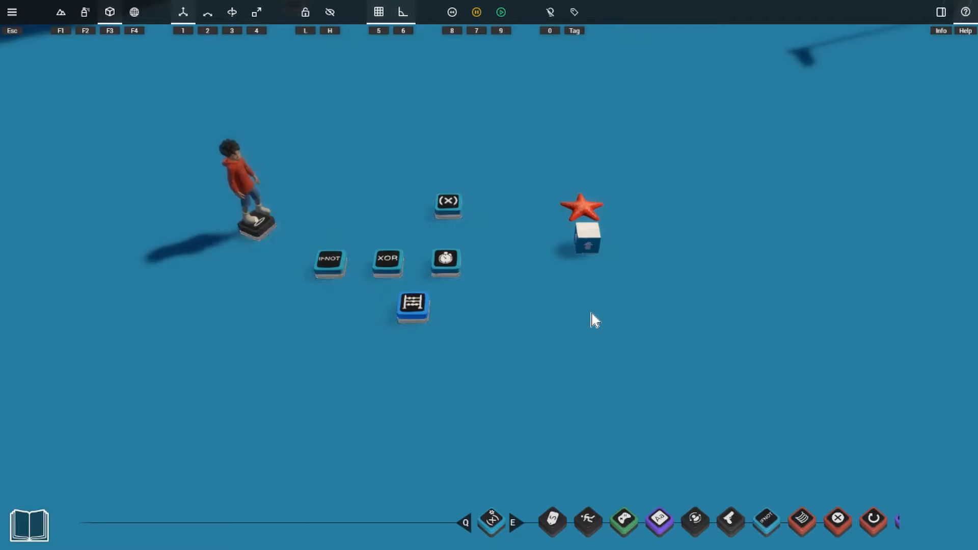
pyautogui.press('9')
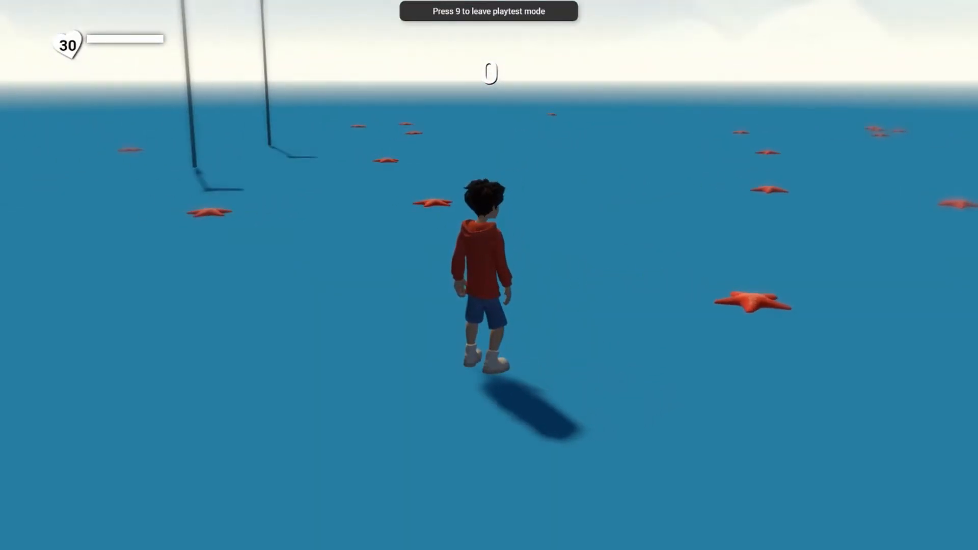
pyautogui.press('w')
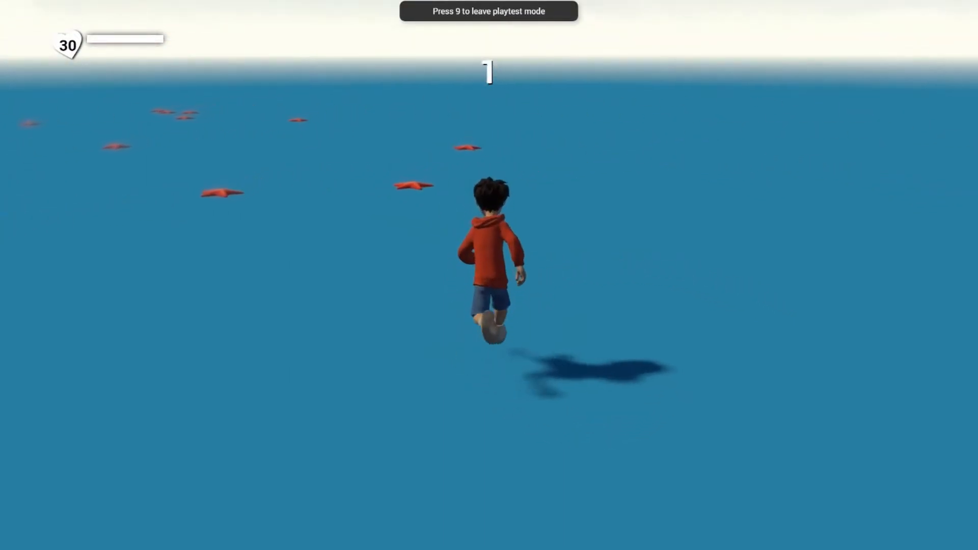
pyautogui.press('d')
pyautogui.press('a')
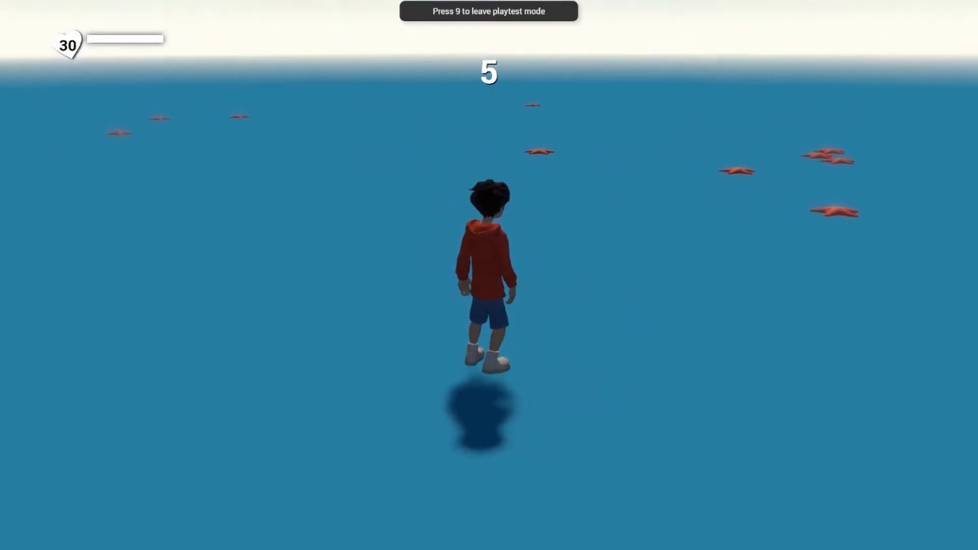
pyautogui.press('9')
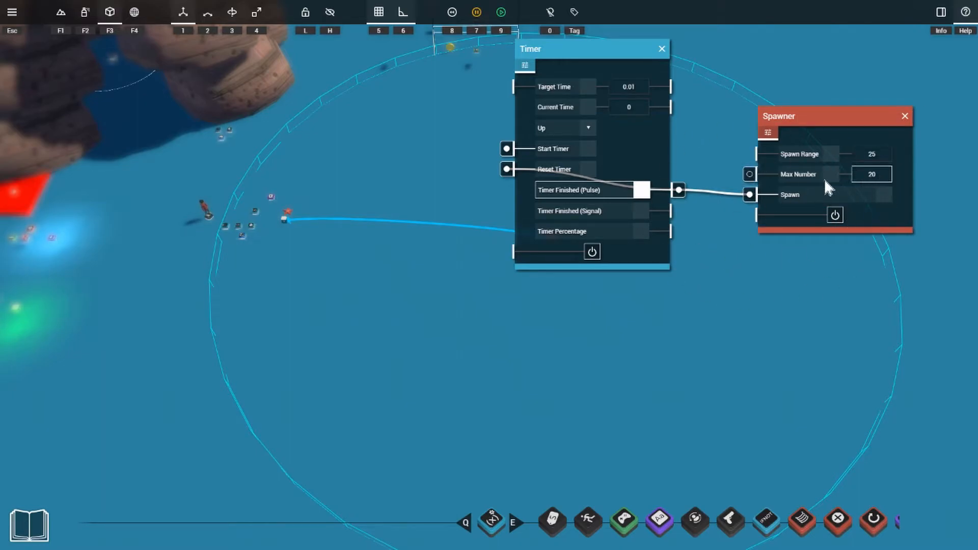
# - Open the Counter, XOR Gate and If Not Gate properties alongside the Timer and Spawner to examine how they are linked
pyautogui.scroll(5, 376, 245)
pyautogui.moveTo(377, 267); pyautogui.dragTo(326, 230, button='right')
pyautogui.scroll(3, 317, 219)
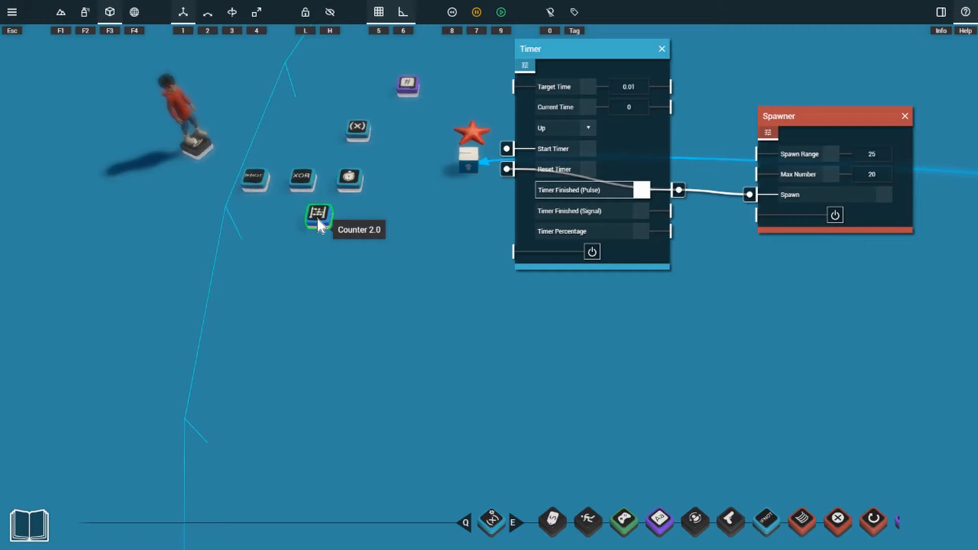
pyautogui.click(317, 218)
pyautogui.moveTo(322, 179); pyautogui.dragTo(354, 270)
pyautogui.click(305, 173)
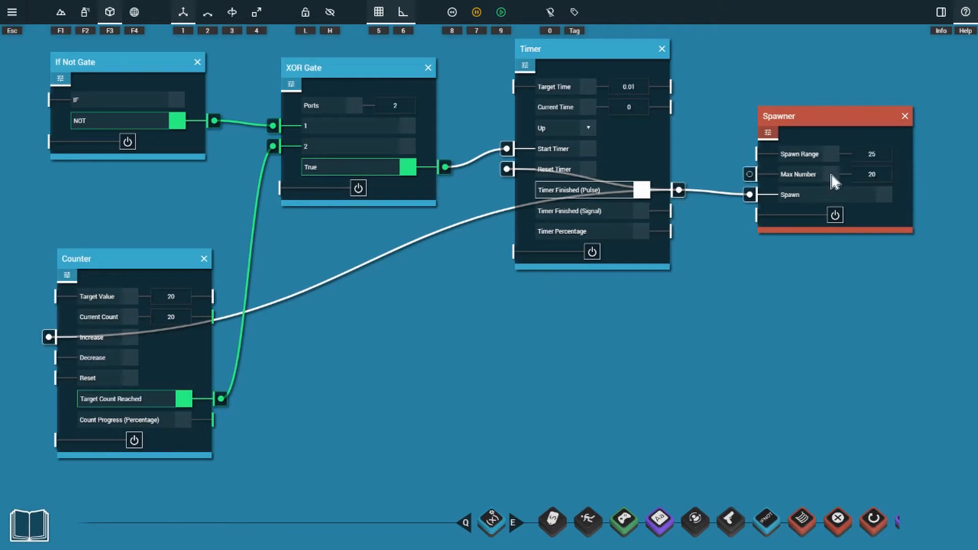
# - Compare the Counter's Target Value with the Spawner's Max Number, shifting the Spawner and XOR Gate property windows slightly
pyautogui.click(177, 295)
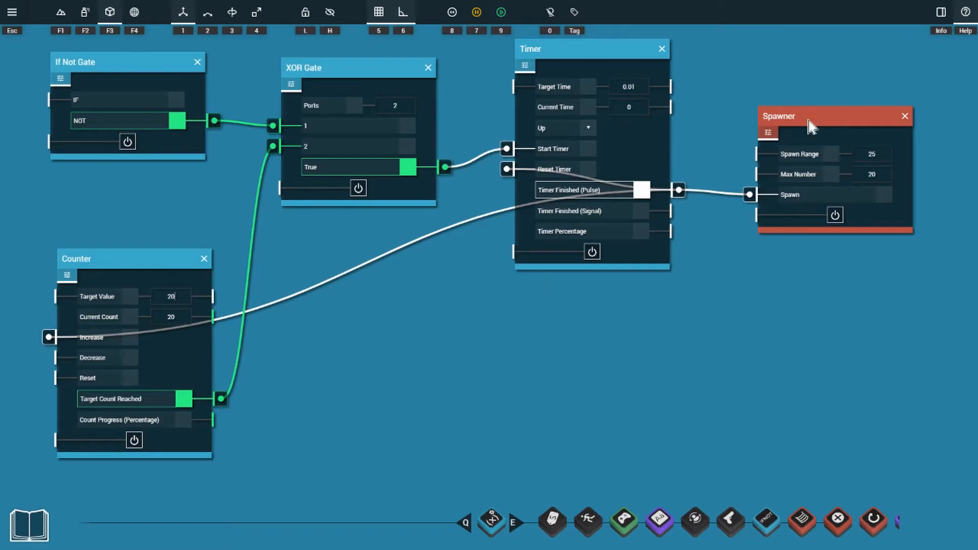
pyautogui.moveTo(808, 121); pyautogui.dragTo(800, 111)
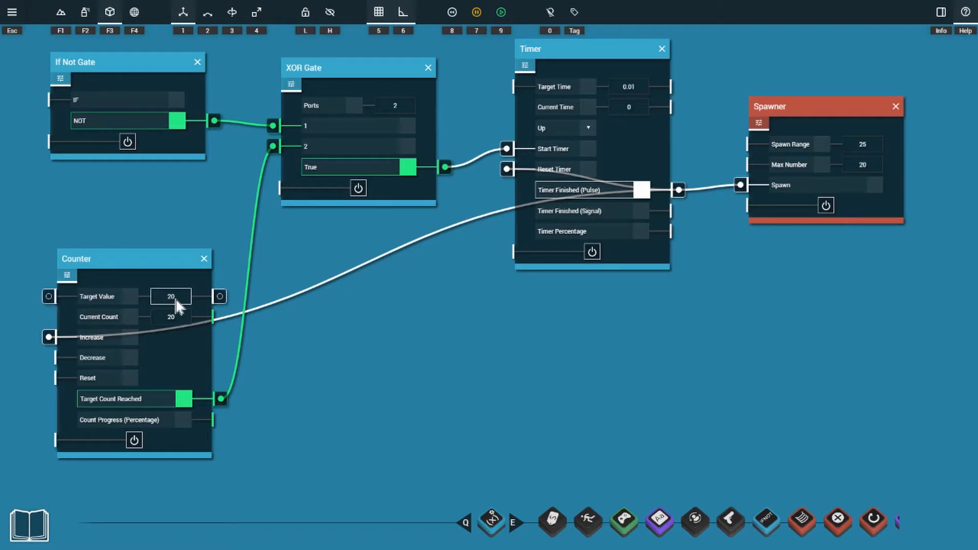
pyautogui.click(869, 164)
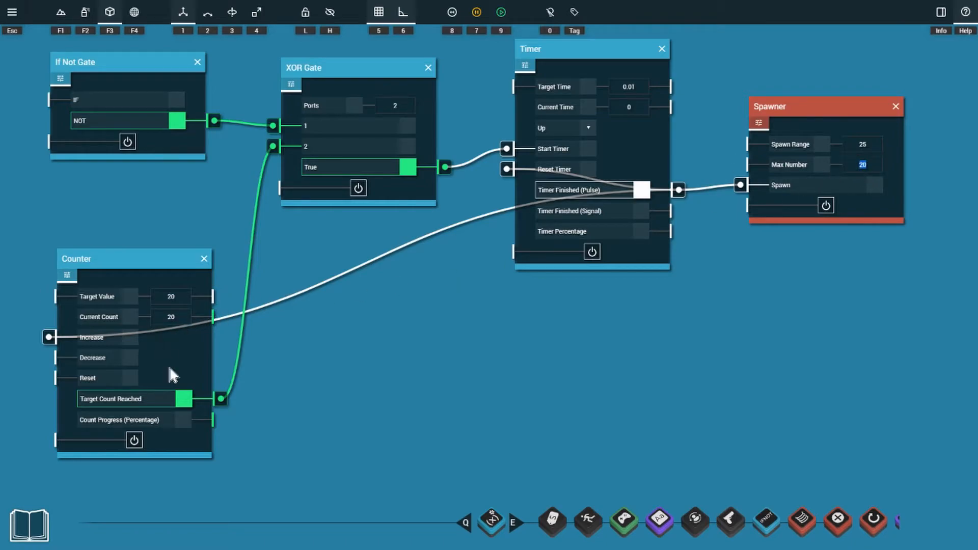
pyautogui.moveTo(338, 74); pyautogui.dragTo(341, 75)
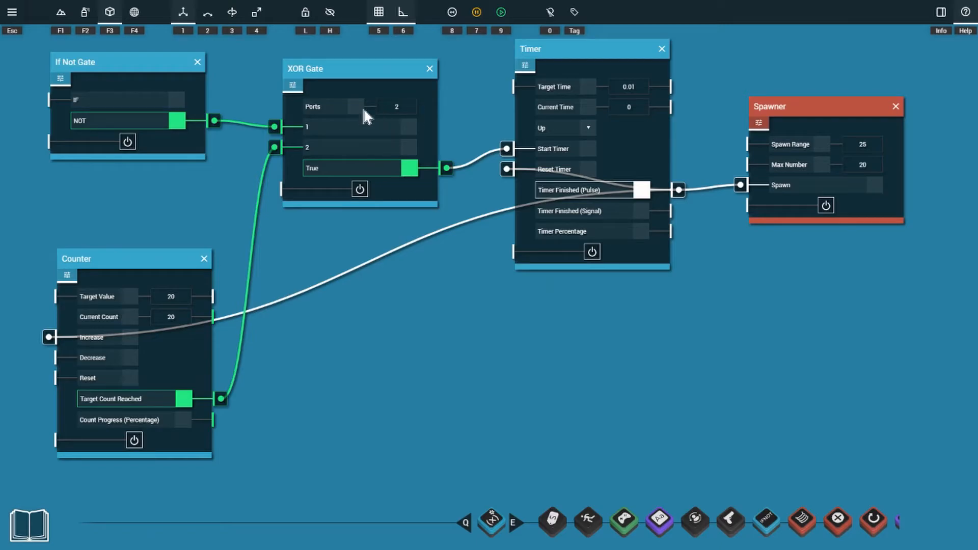
# - Playtest the starfish level, steering the character from side to side to pick up starfish, and return to editing
pyautogui.press('9')
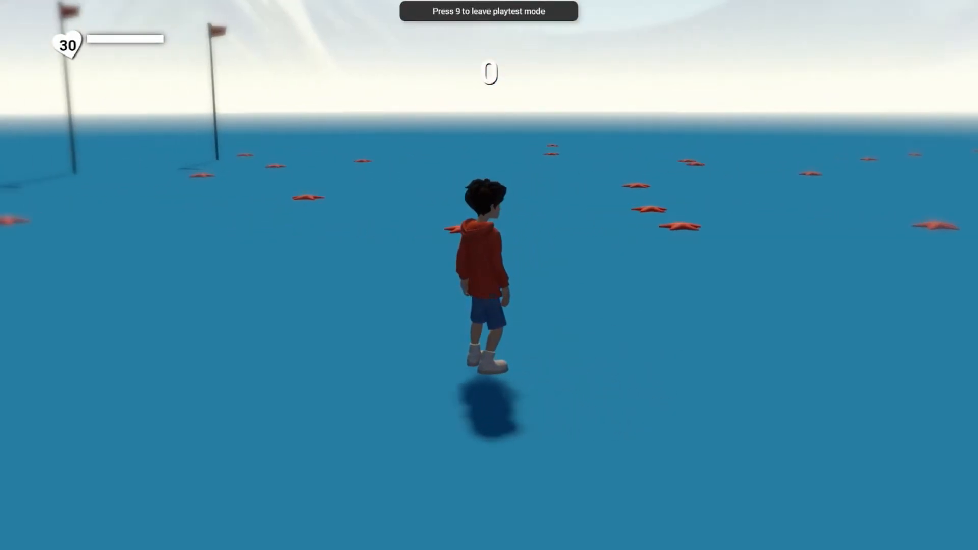
pyautogui.press('w')
pyautogui.press('a')
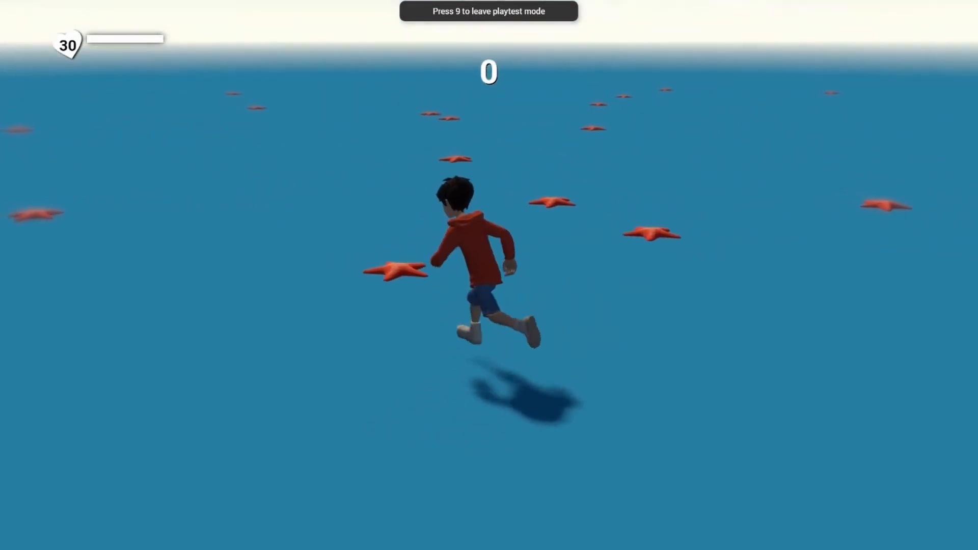
pyautogui.press('d')
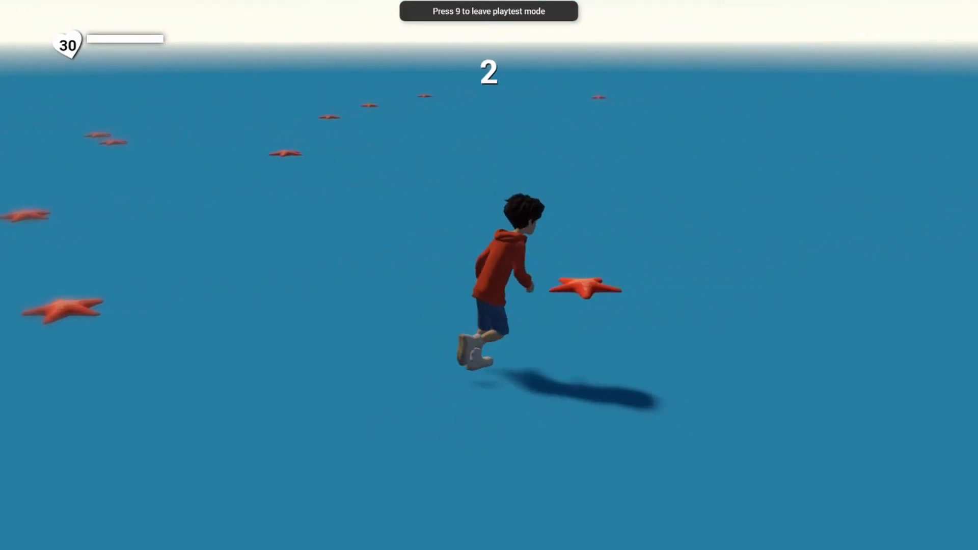
pyautogui.press('a')
pyautogui.press('9')
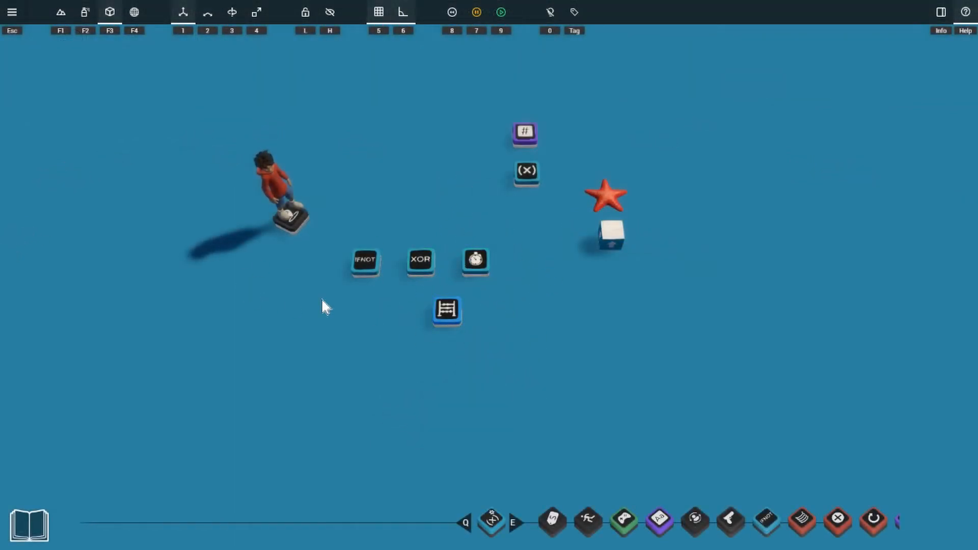
# - Reopen the white box beside the starfish and examine the properties of the Variable Modifier inside it
pyautogui.click(607, 240)
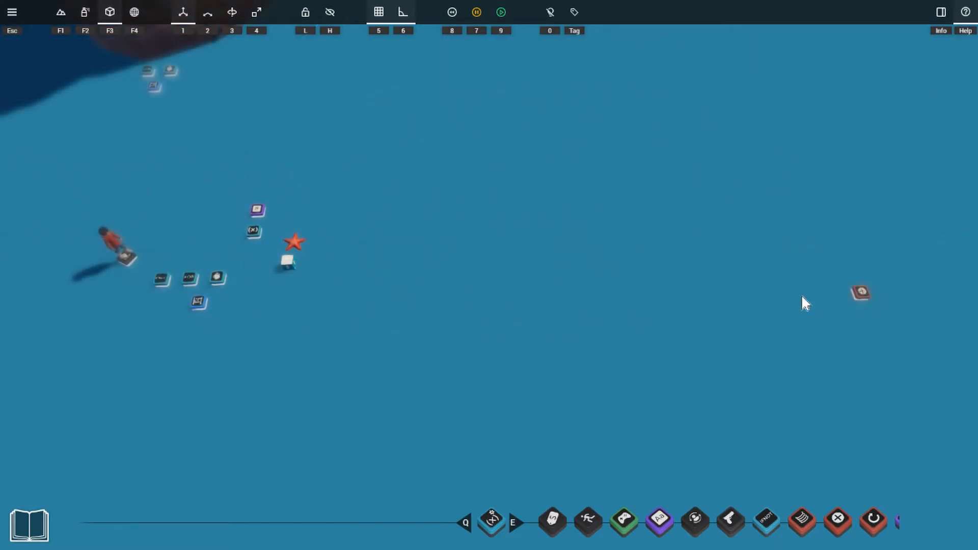
pyautogui.click(288, 263)
pyautogui.press('a')
pyautogui.press('w')
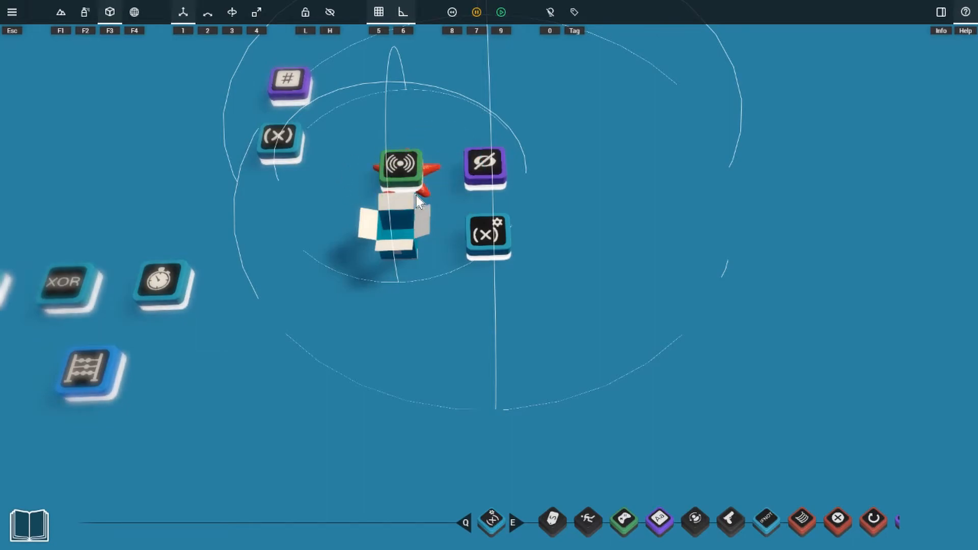
pyautogui.click(491, 236)
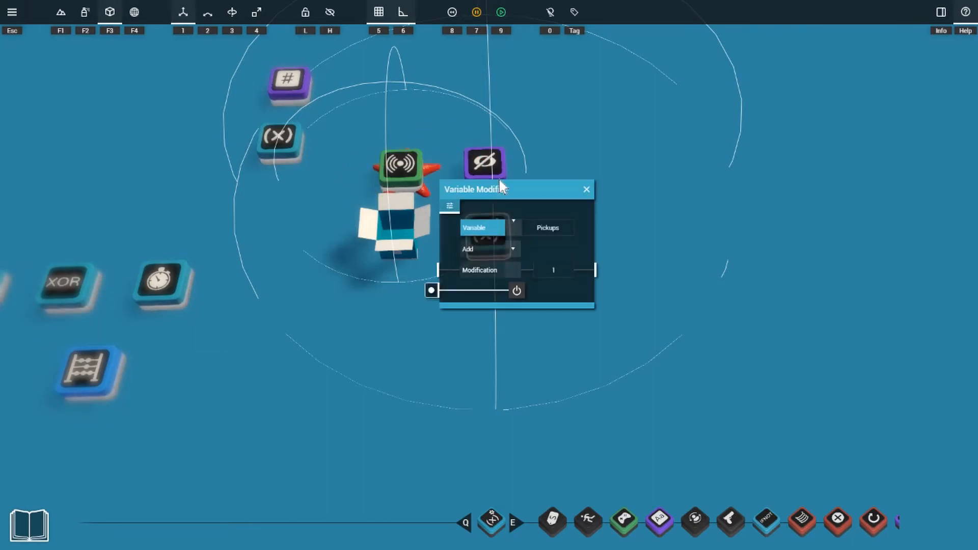
pyautogui.moveTo(495, 186); pyautogui.dragTo(561, 138)
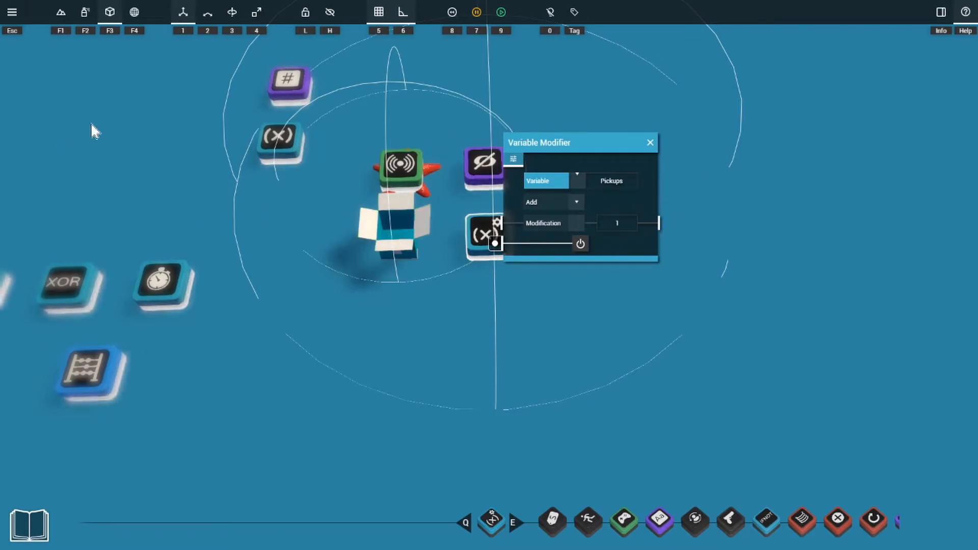
# - Open the Pickups Variable and the Number Displayer properties and arrange them to show the link between Current and Number
pyautogui.click(280, 137)
pyautogui.moveTo(309, 96); pyautogui.dragTo(163, 50)
pyautogui.click(287, 81)
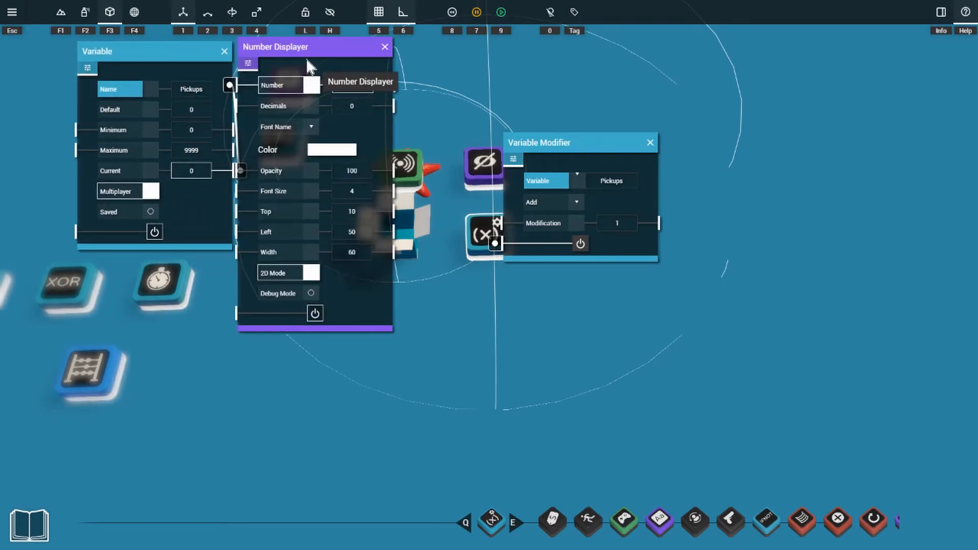
pyautogui.moveTo(306, 45); pyautogui.dragTo(399, 140)
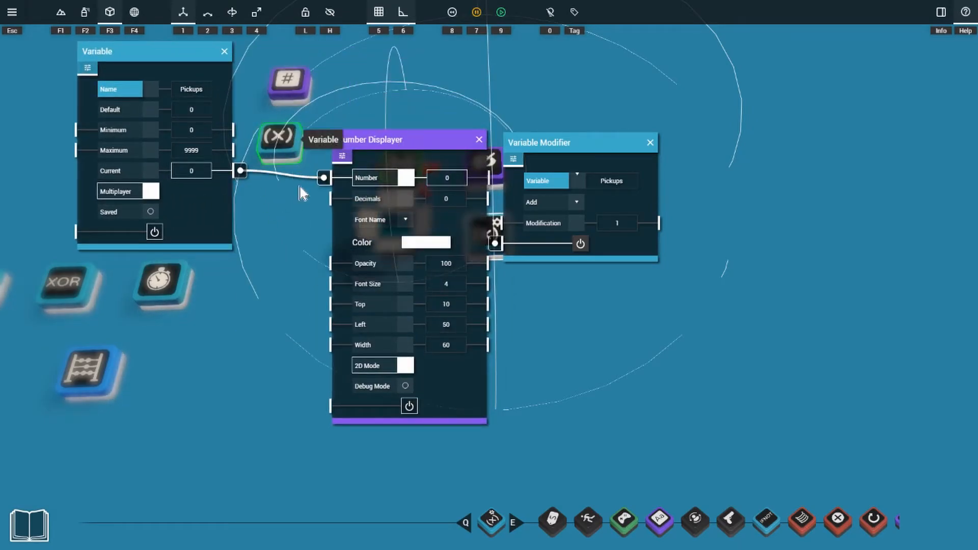
# - Playtest the level and weave the character through the scattered starfish to collect them
pyautogui.press('9')
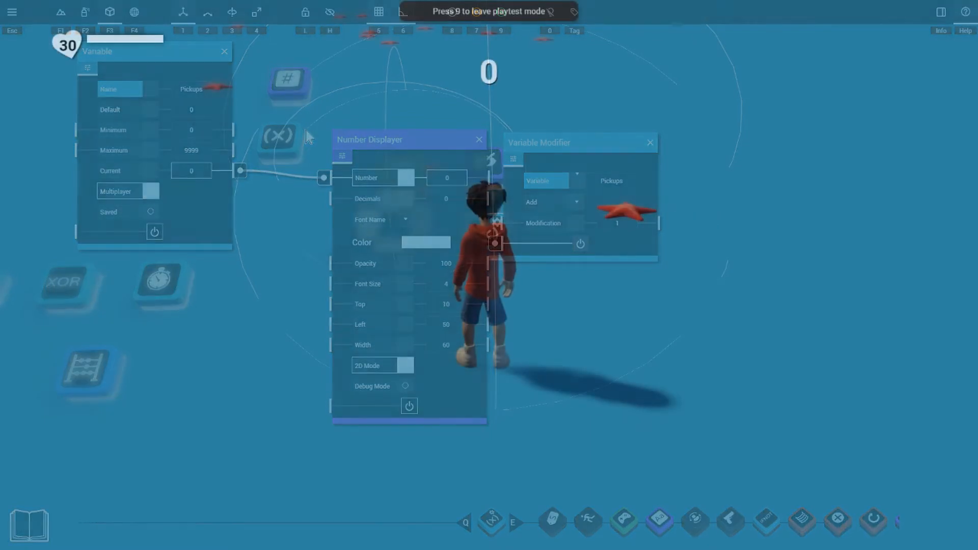
pyautogui.press('w')
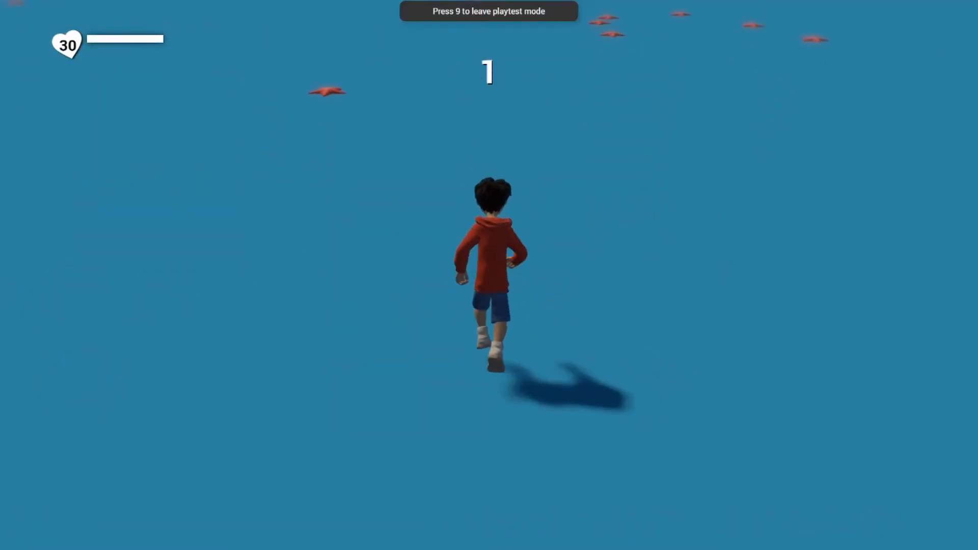
pyautogui.press('a')
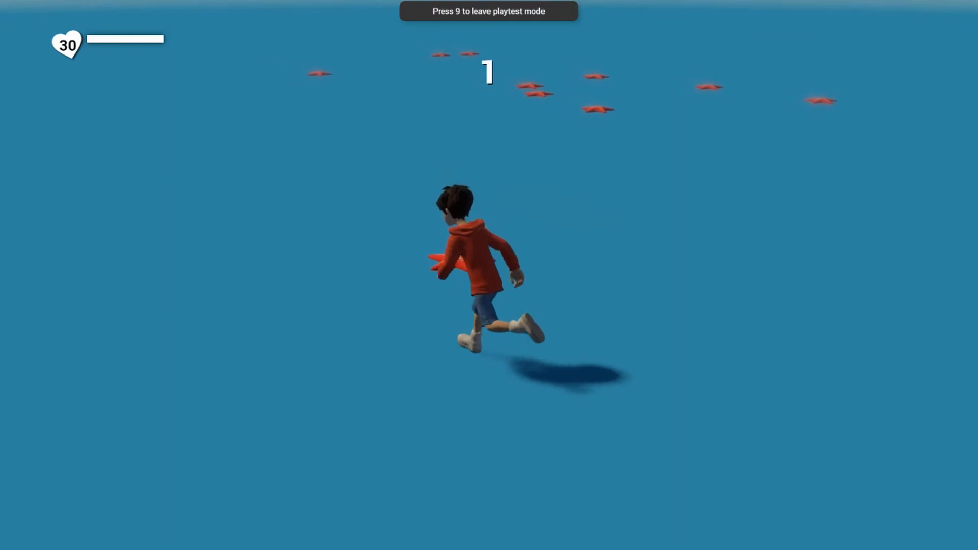
pyautogui.press('d')
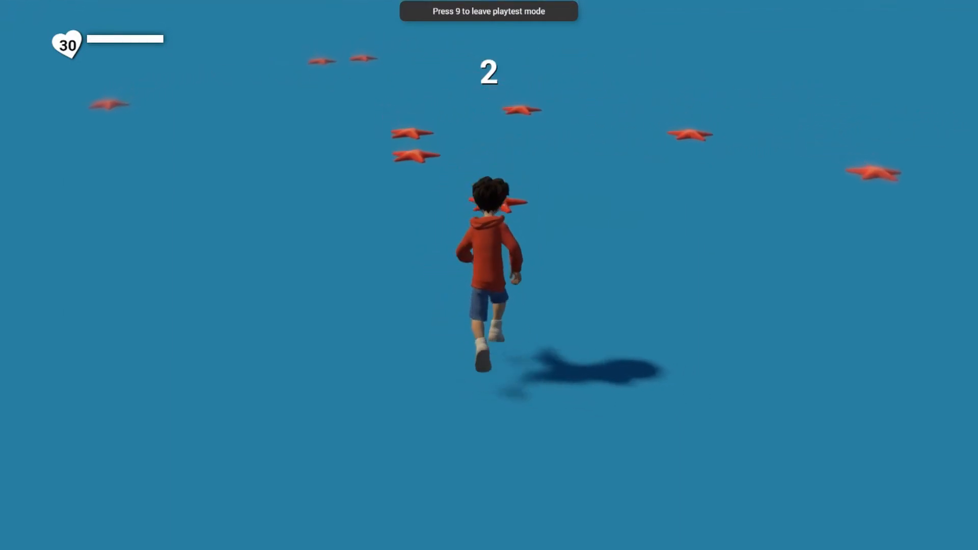
pyautogui.press('a')
pyautogui.press('d')
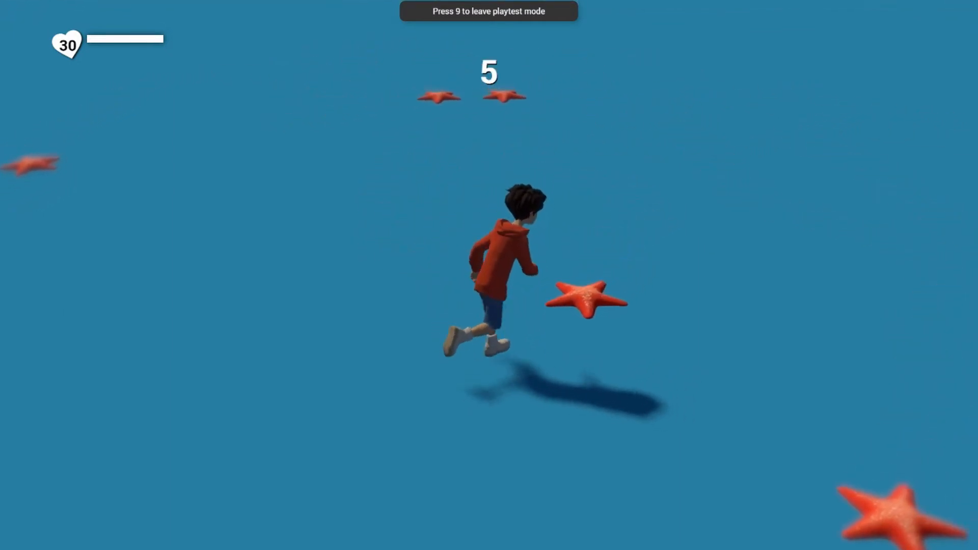
pyautogui.press('a')
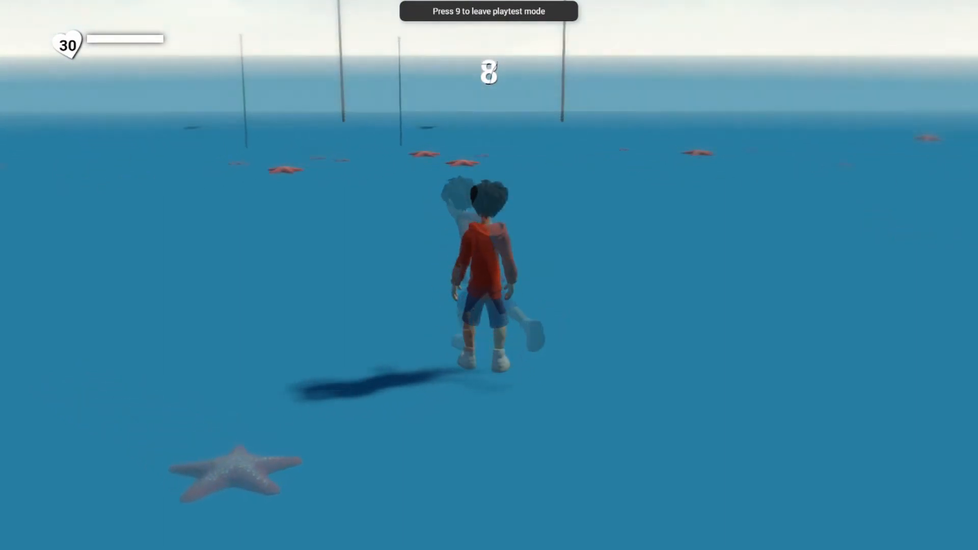
# - Run the character over more starfish and between the flag poles to trigger the coin spawner
pyautogui.press('w')
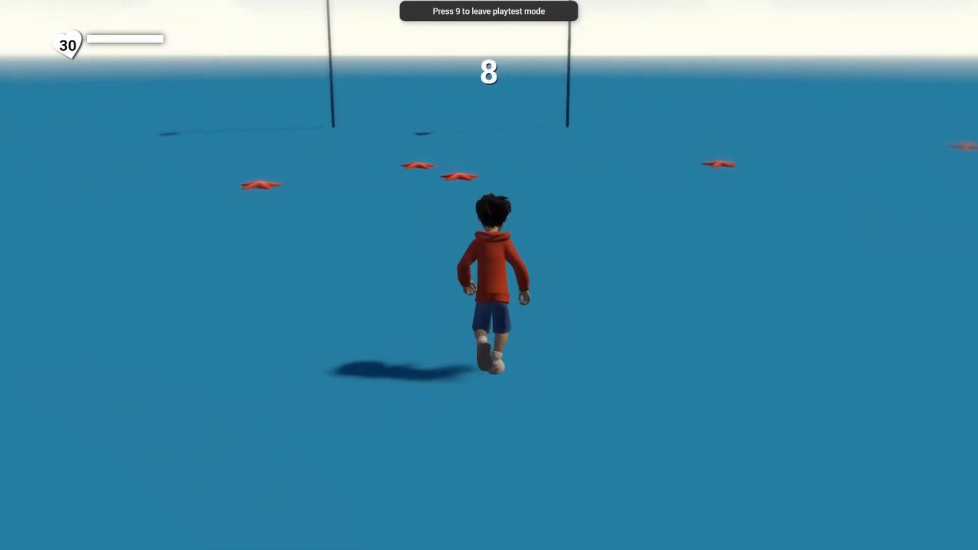
pyautogui.press('w')
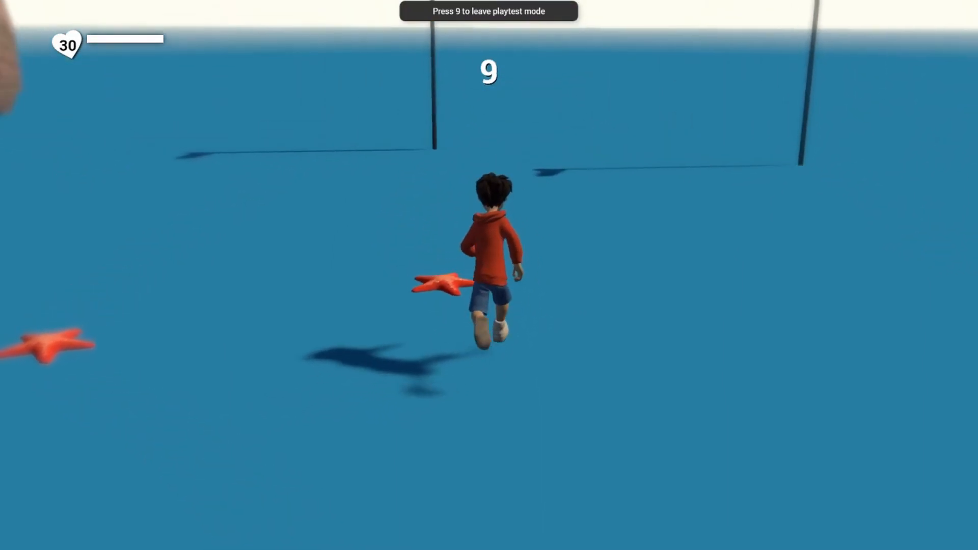
pyautogui.press('d')
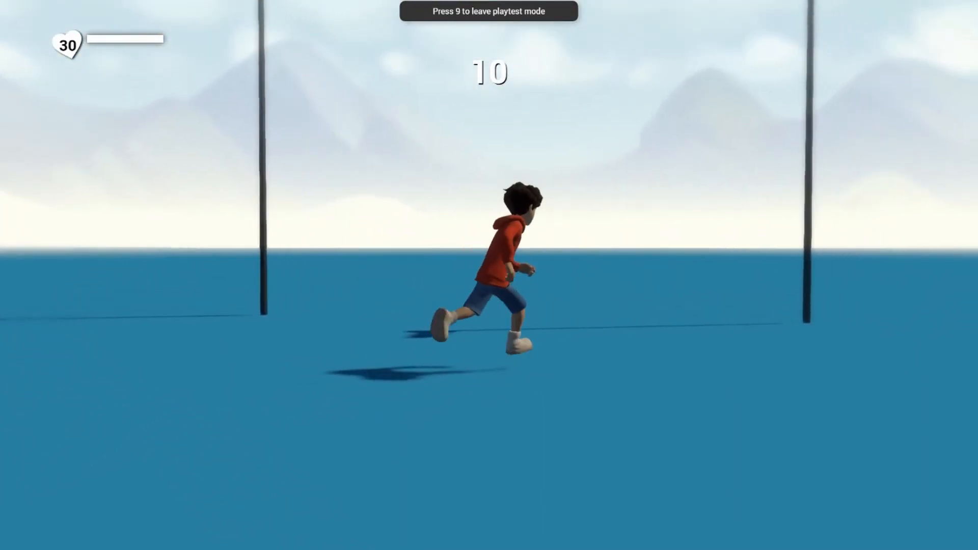
pyautogui.press('d')
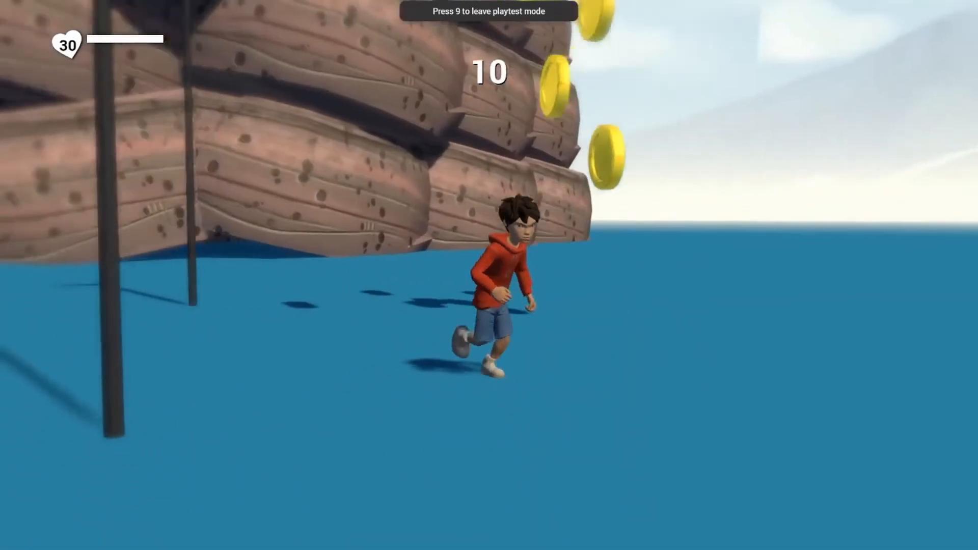
pyautogui.press('d')
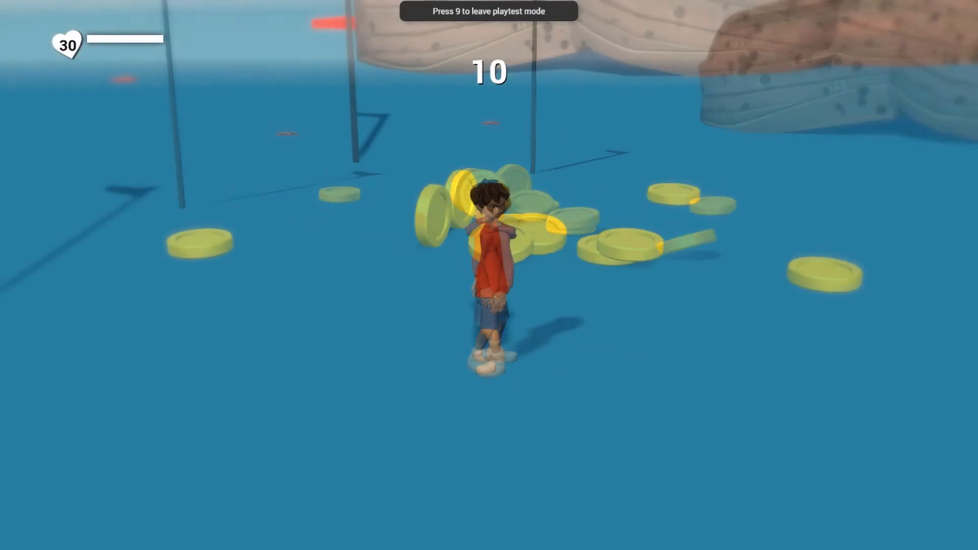
# - Run the character back and forth beside the spawned coins to inspect the pile
pyautogui.press('w')
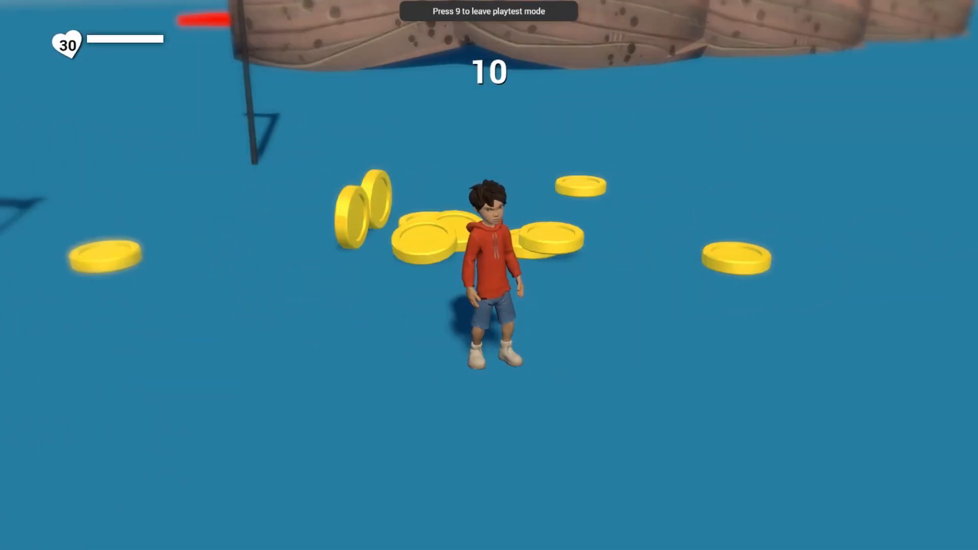
pyautogui.press('a')
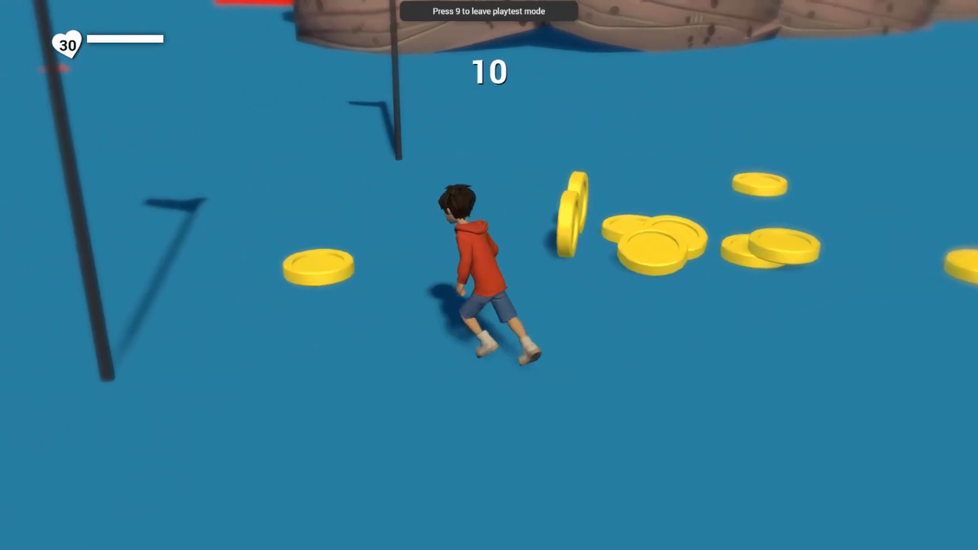
pyautogui.press('w')
pyautogui.press('d')
pyautogui.press('s')
pyautogui.press('a')
pyautogui.press('w')
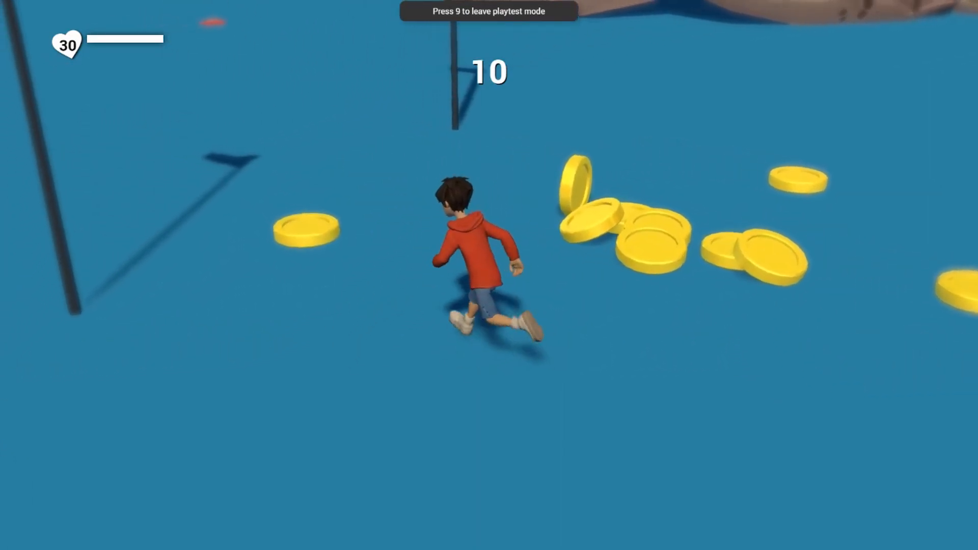
pyautogui.press('d')
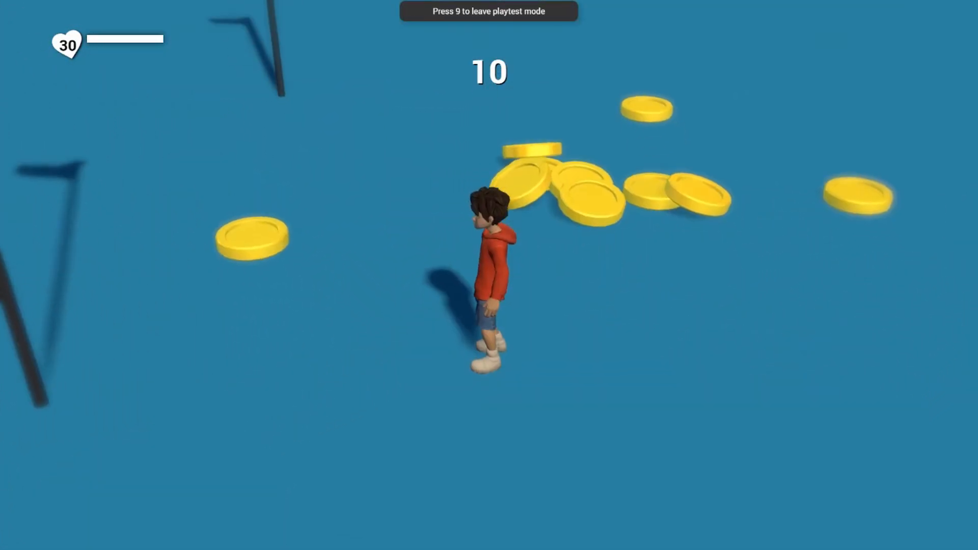
pyautogui.press('a')
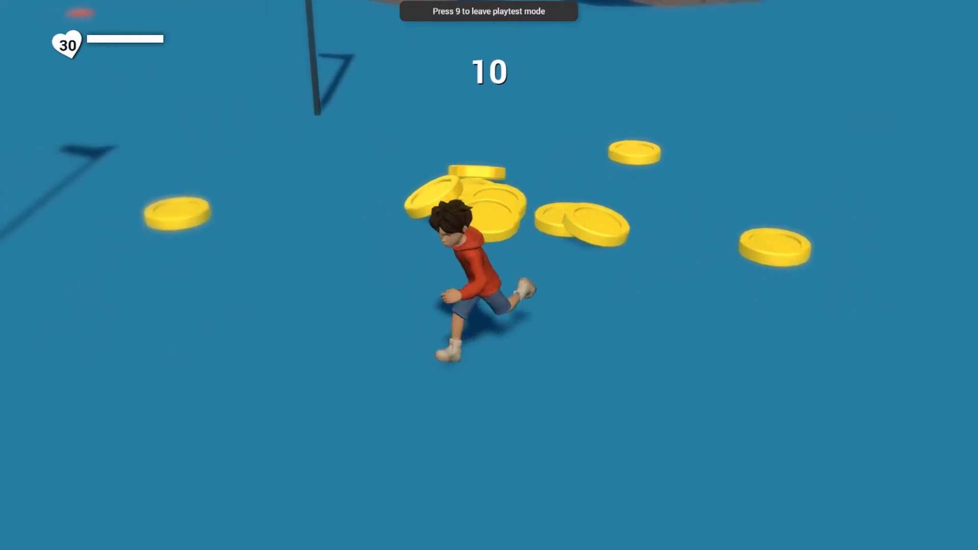
# - Collect another starfish, run around the flag poles to test the coin spawner again, and return to editing
pyautogui.press('w')
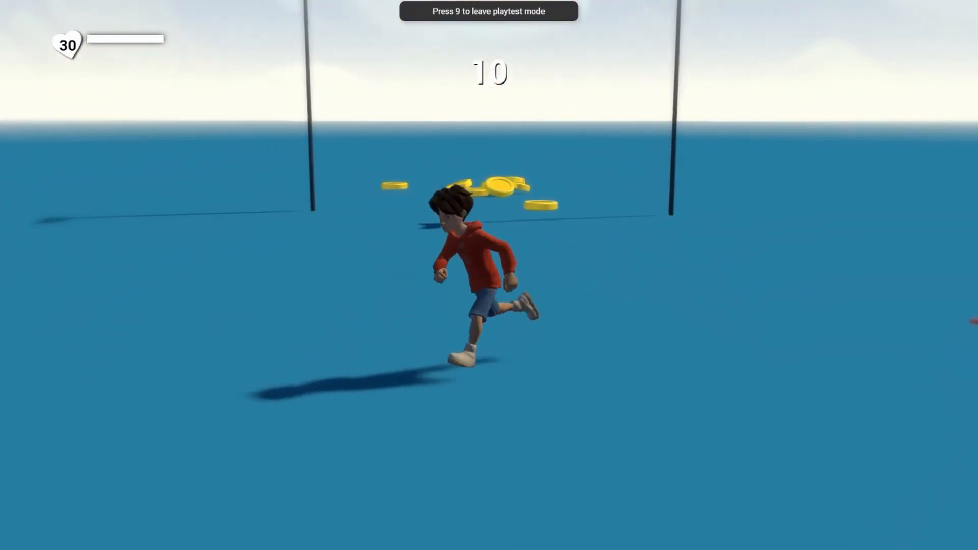
pyautogui.press('s')
pyautogui.press('w')
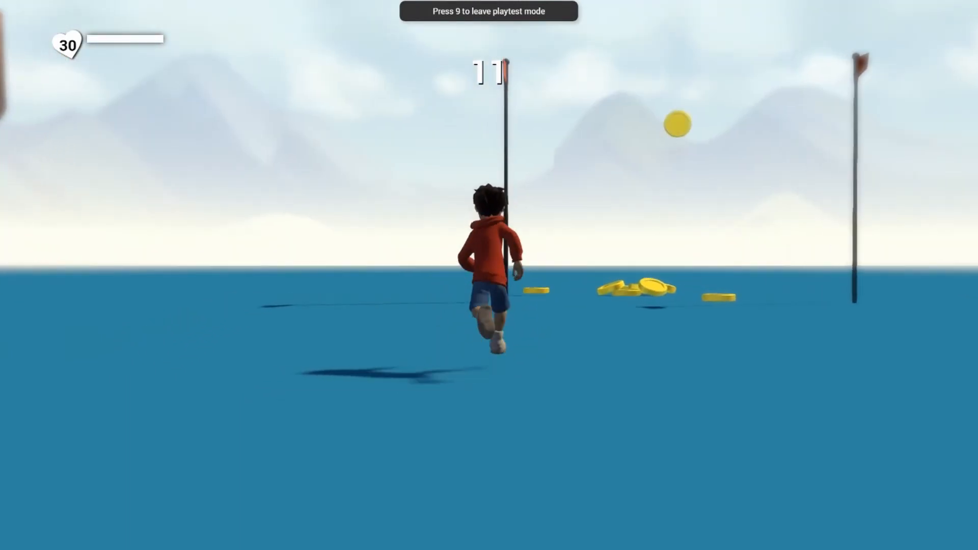
pyautogui.press('d')
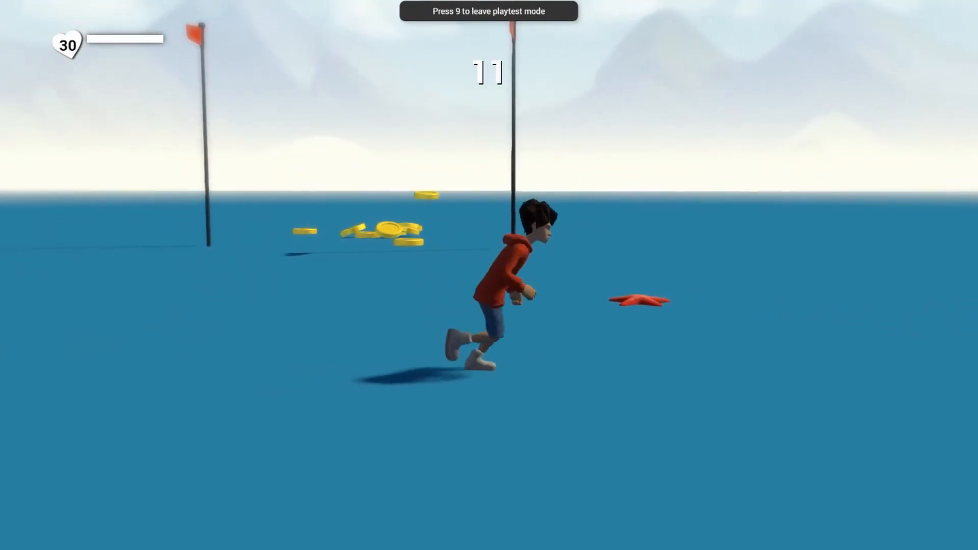
pyautogui.press('w')
pyautogui.press('a')
pyautogui.press('9')
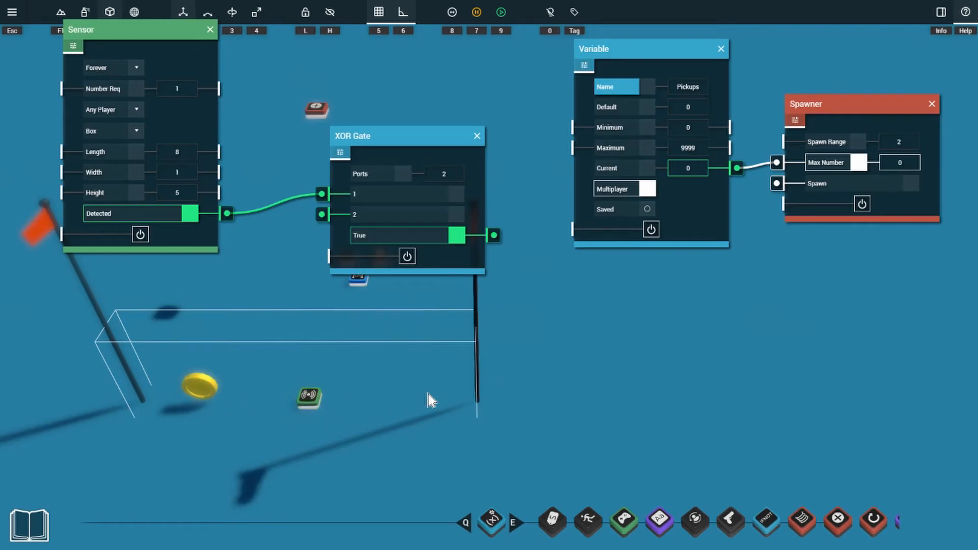
# - Examine how the Pickups Variable's Current value feeds the Spawner's Max Number and the Counter's Target Value
pyautogui.click(479, 136)
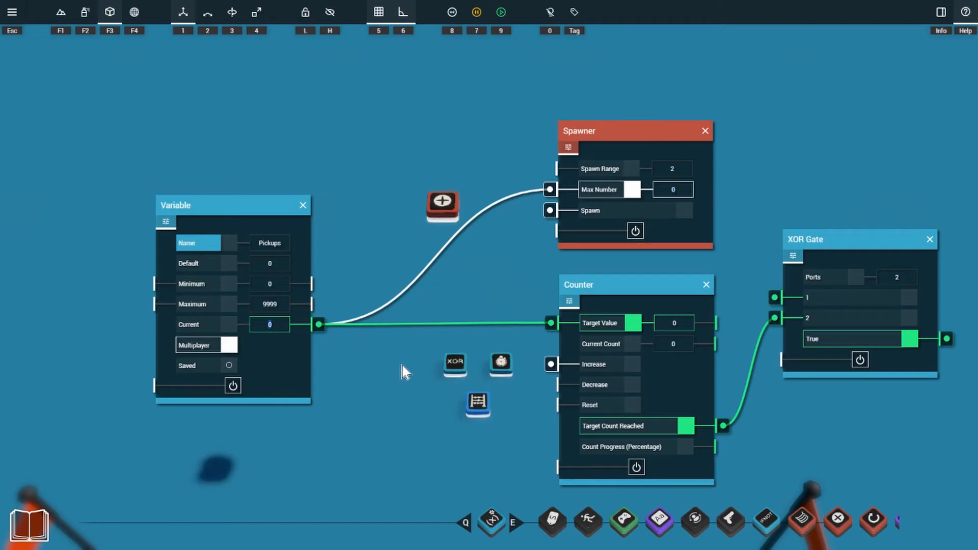
pyautogui.moveTo(319, 323); pyautogui.dragTo(550, 189)
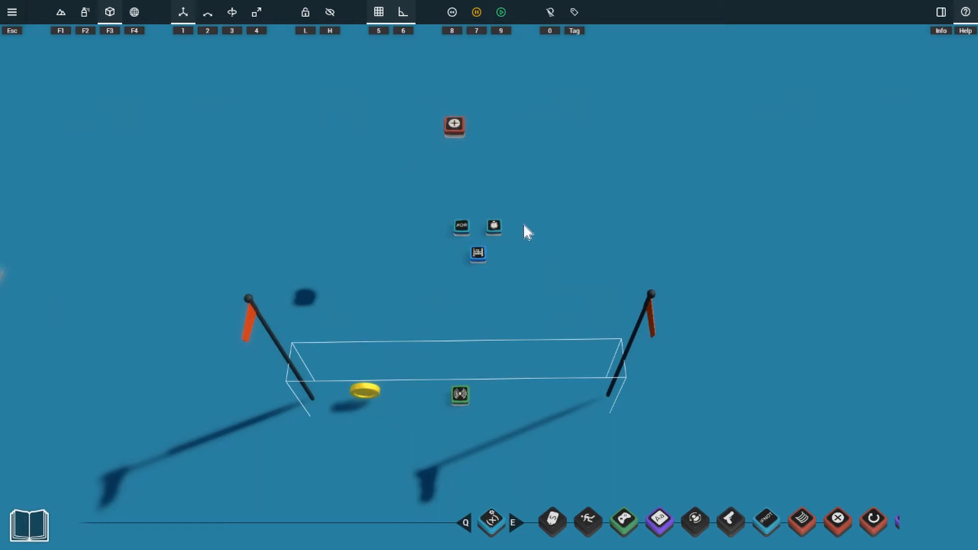
# - Playtest the coin spawner again by running around the flag poles and collecting starfish, and return to editing
pyautogui.press('9')
pyautogui.press('w')
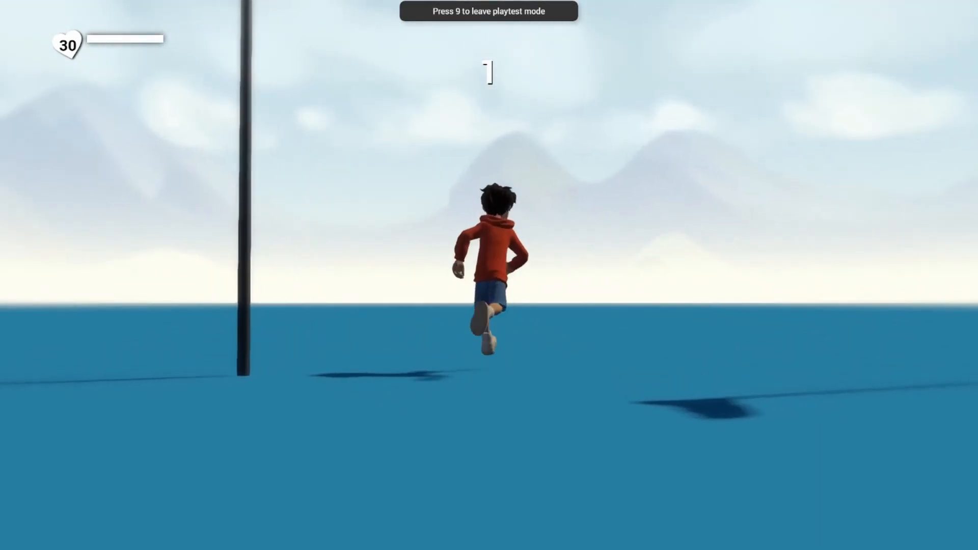
pyautogui.press('d')
pyautogui.press('s')
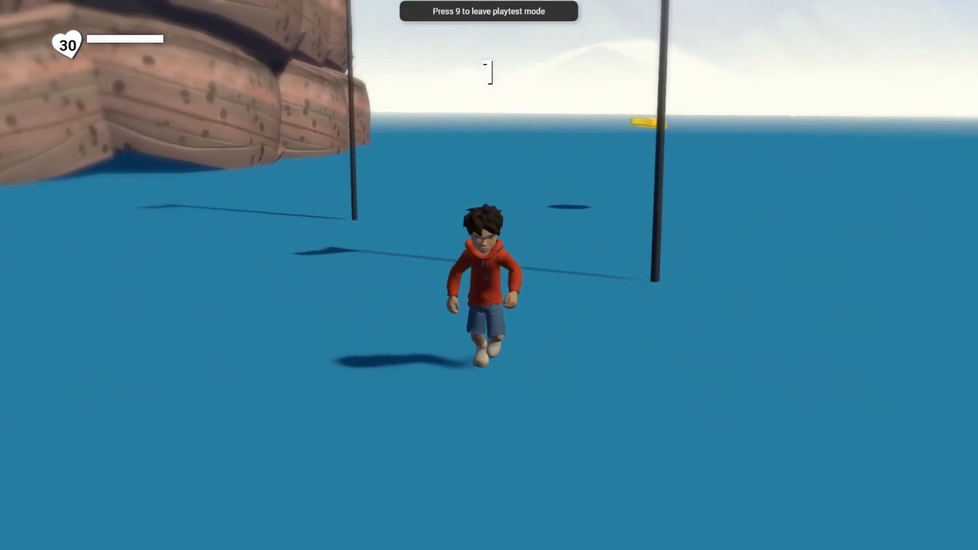
pyautogui.press('a')
pyautogui.press('w')
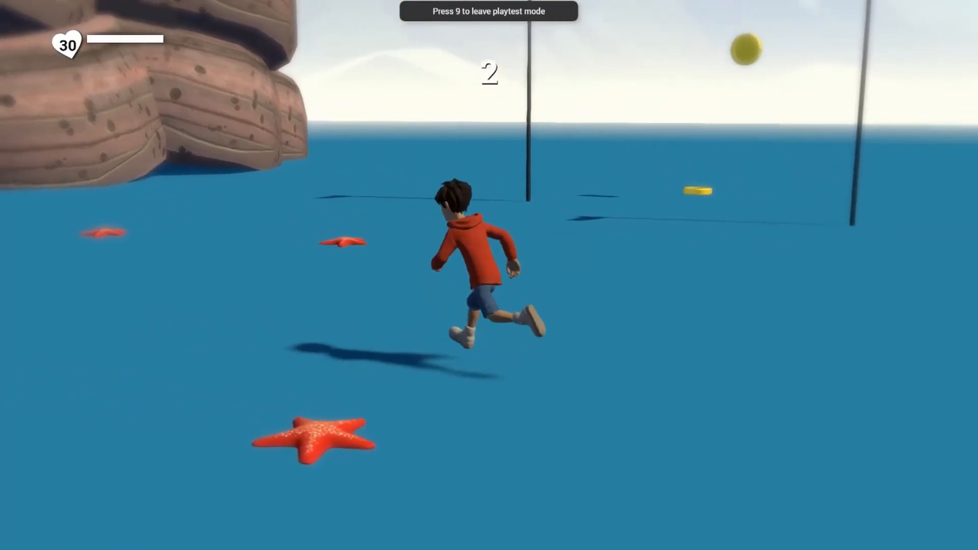
pyautogui.press('w')
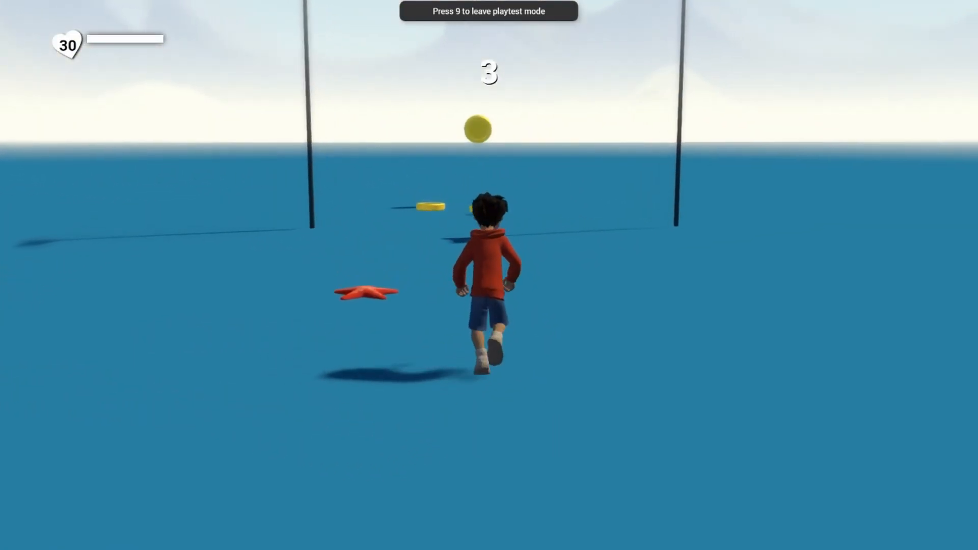
pyautogui.press('a')
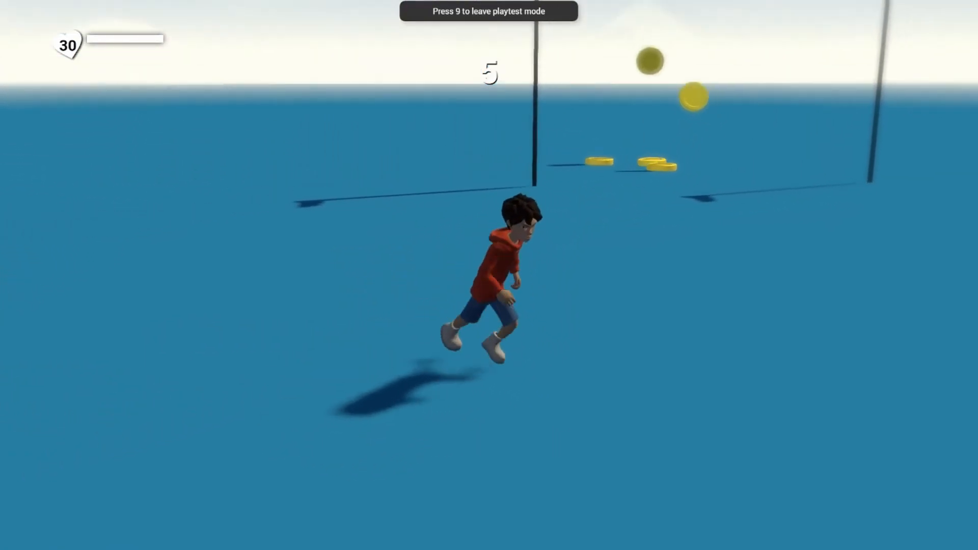
pyautogui.press('9')
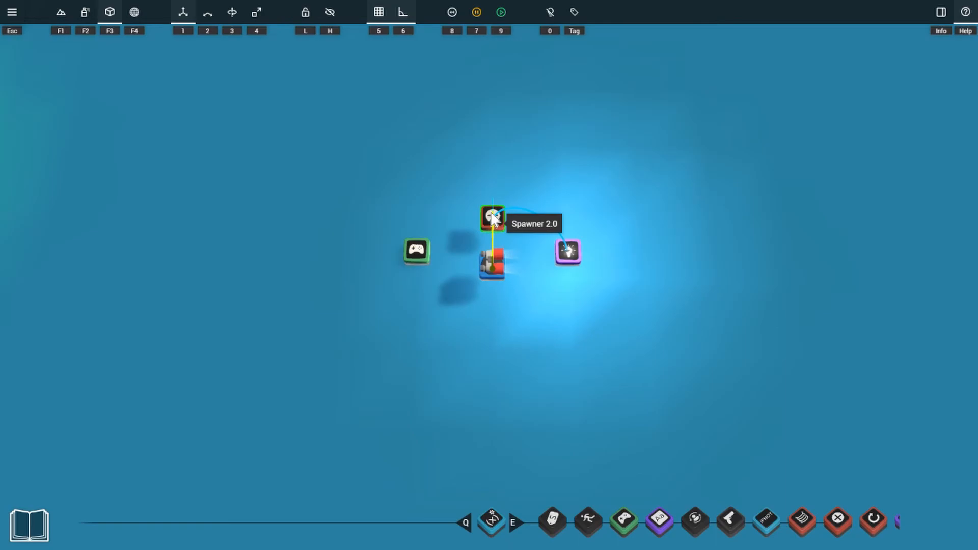
# - Playtest the cave light spawner by running the character back and forth inside the cave
pyautogui.press('9')
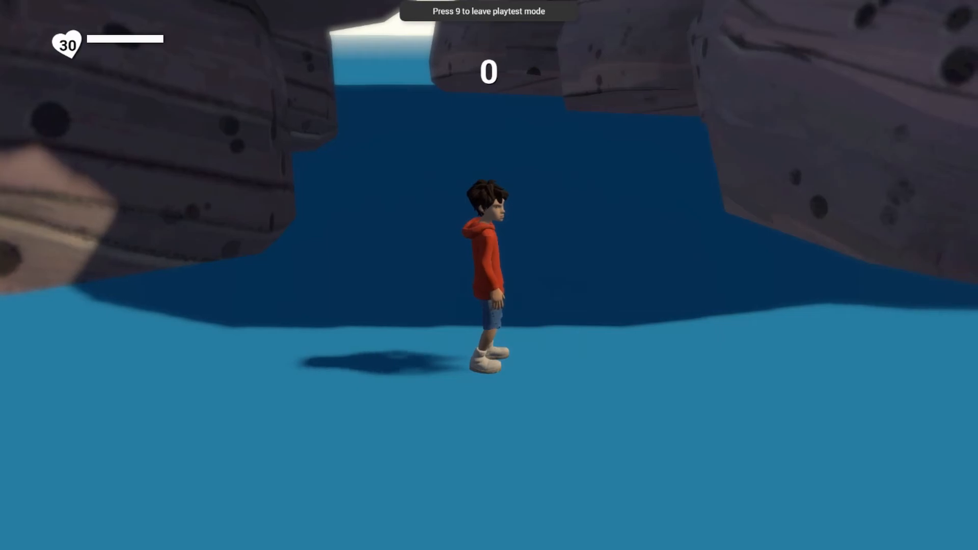
pyautogui.press('w')
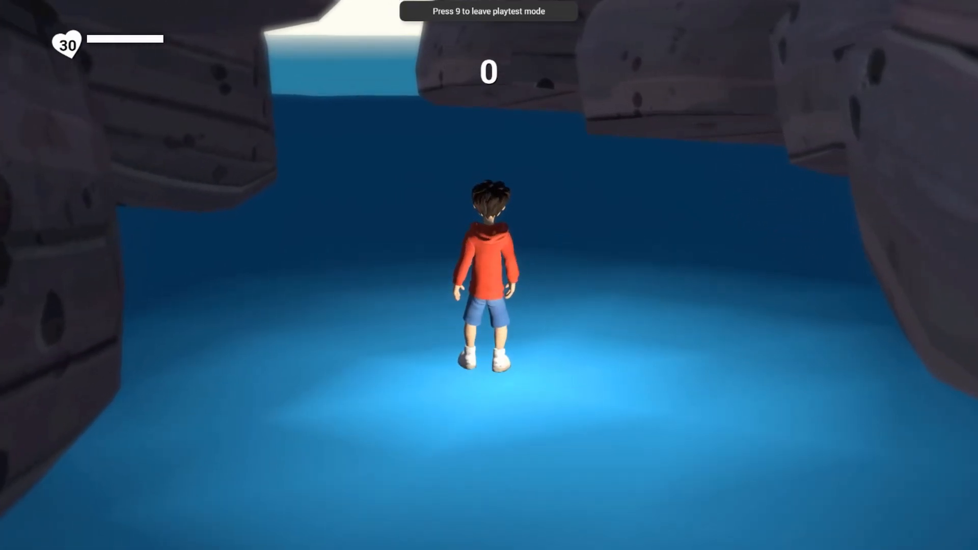
pyautogui.press('s')
pyautogui.press('a')
pyautogui.press('w')
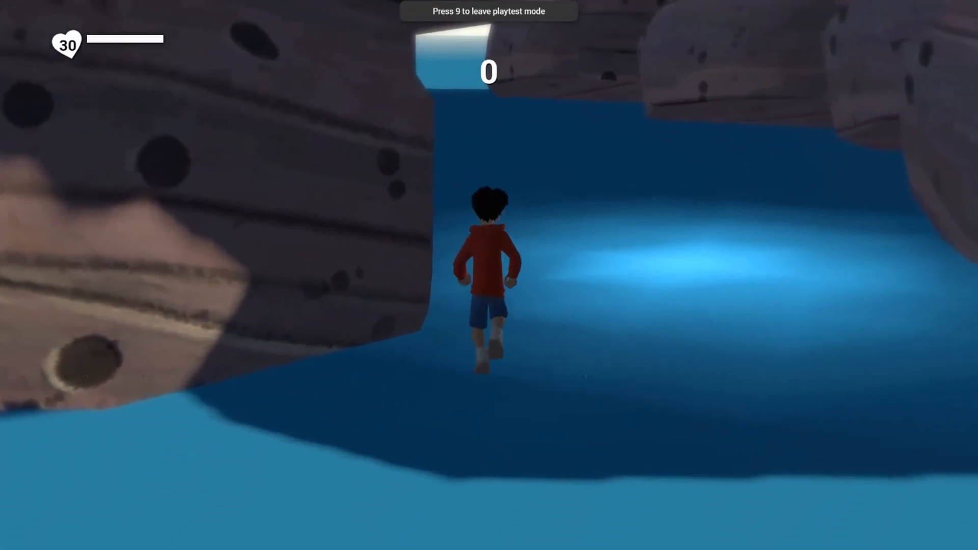
pyautogui.press('d')
pyautogui.press('a')
pyautogui.press('s')
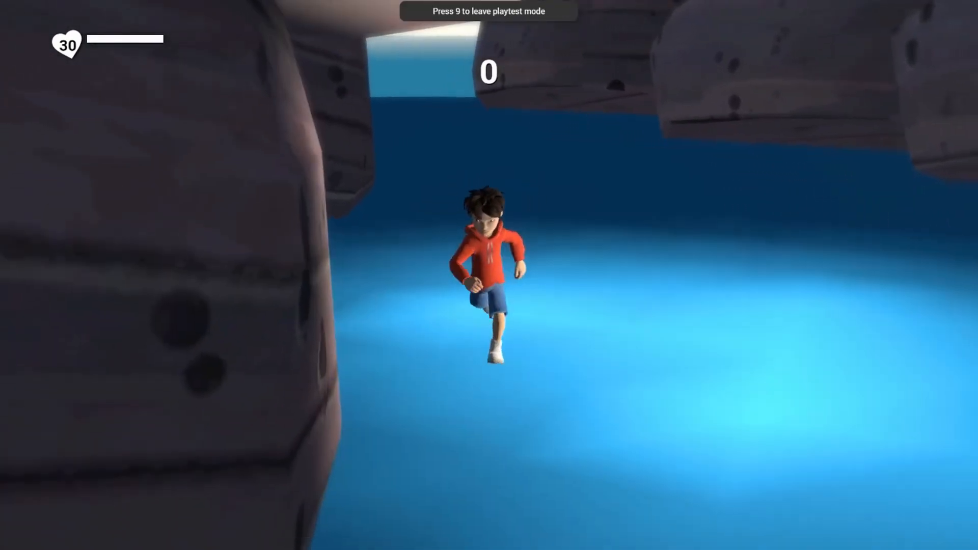
pyautogui.press('d')
pyautogui.press('a')
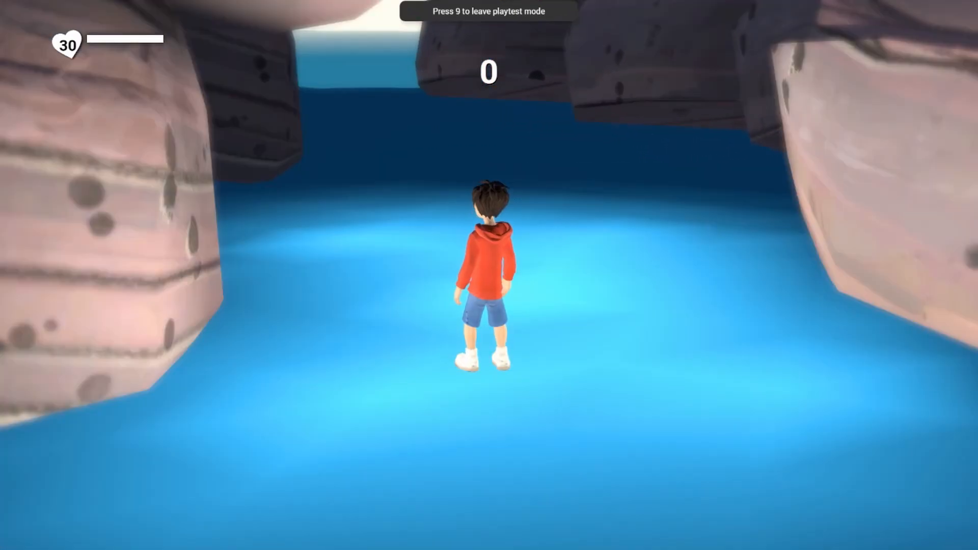
# - Run the character out of the cave and around the open ground to test the light, and return to editing
pyautogui.press('s')
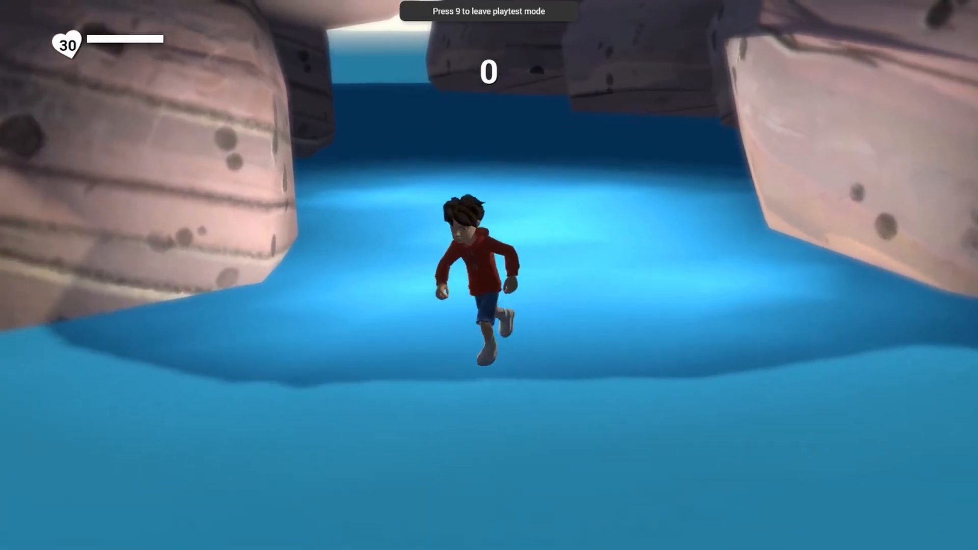
pyautogui.press('d')
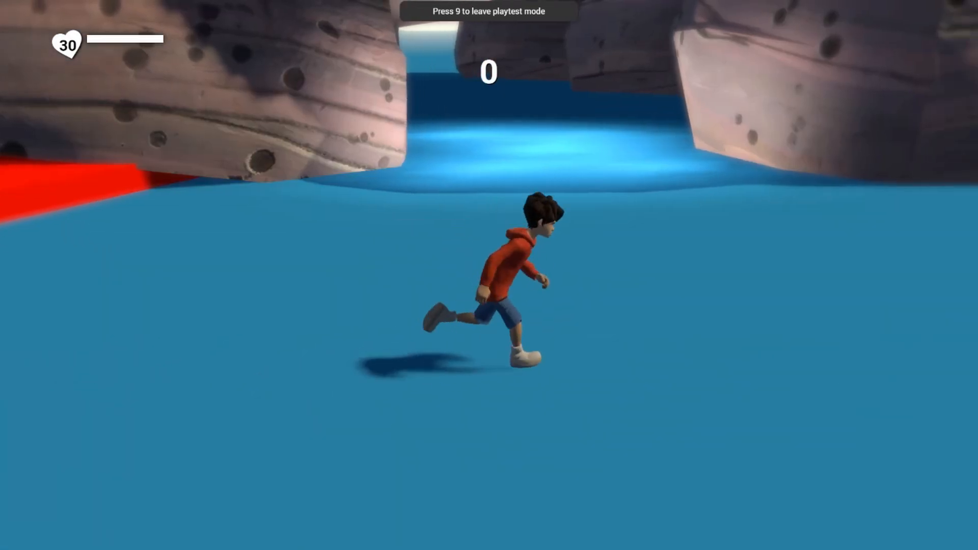
pyautogui.press('s')
pyautogui.press('a')
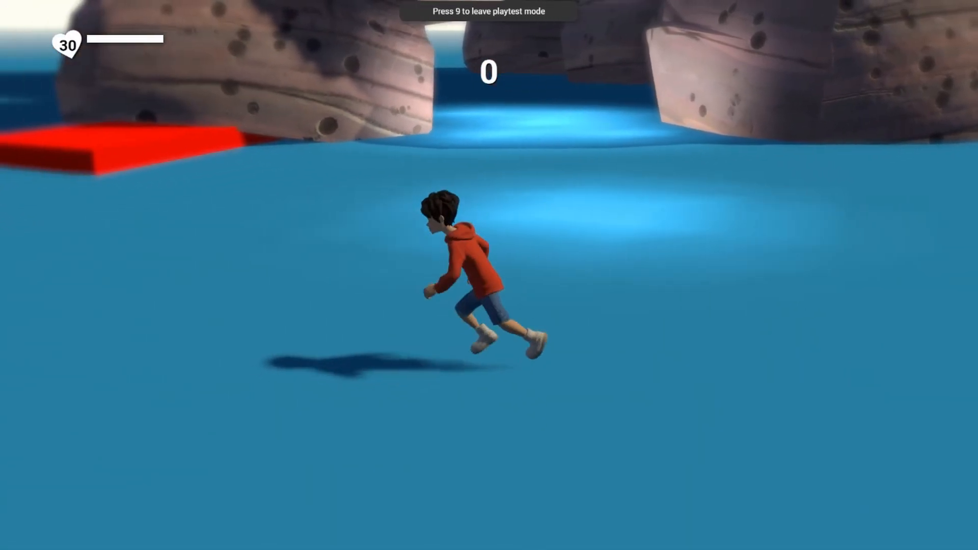
pyautogui.press('9')
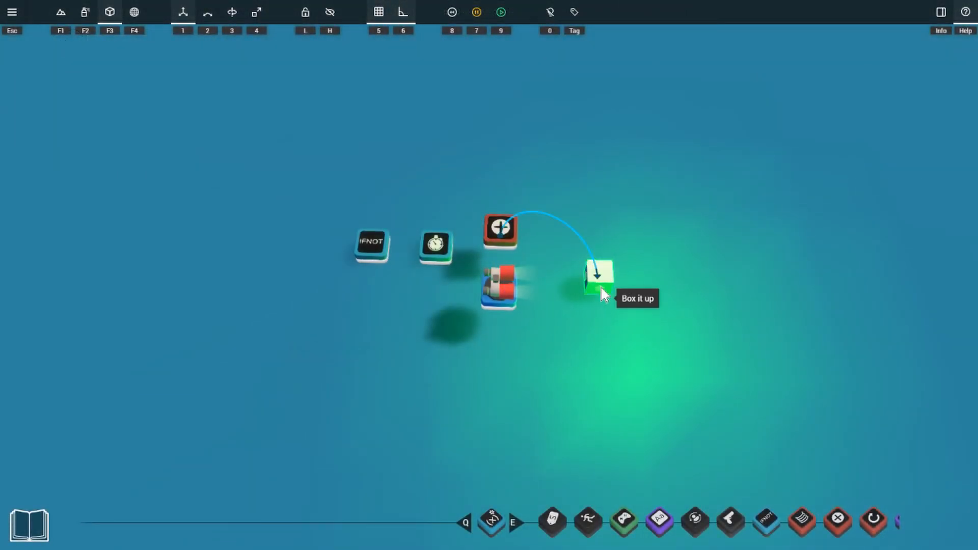
# - Examine how the Timer's Timer Finished pulse connects to the Spawner's Spawn input and Reset Timer
pyautogui.click(601, 288)
pyautogui.click(322, 82)
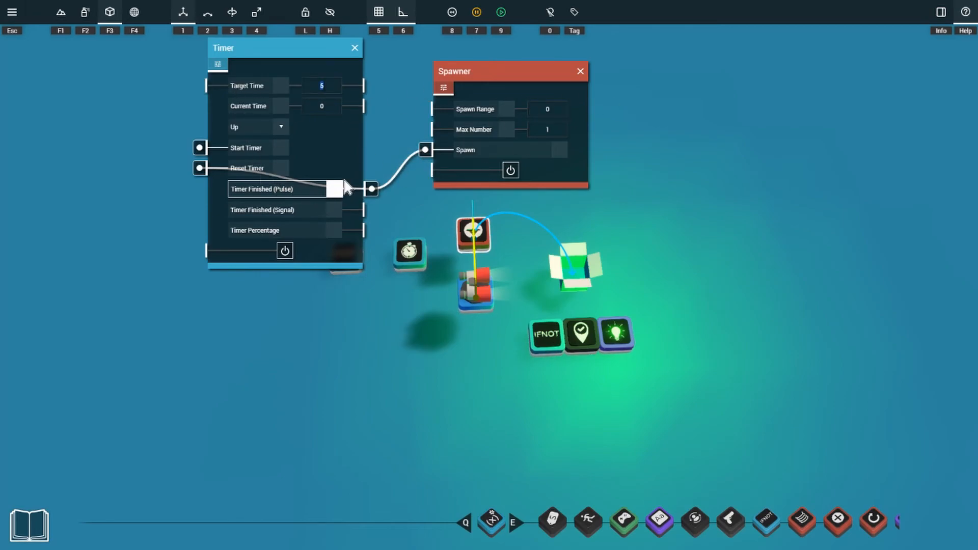
pyautogui.click(479, 293)
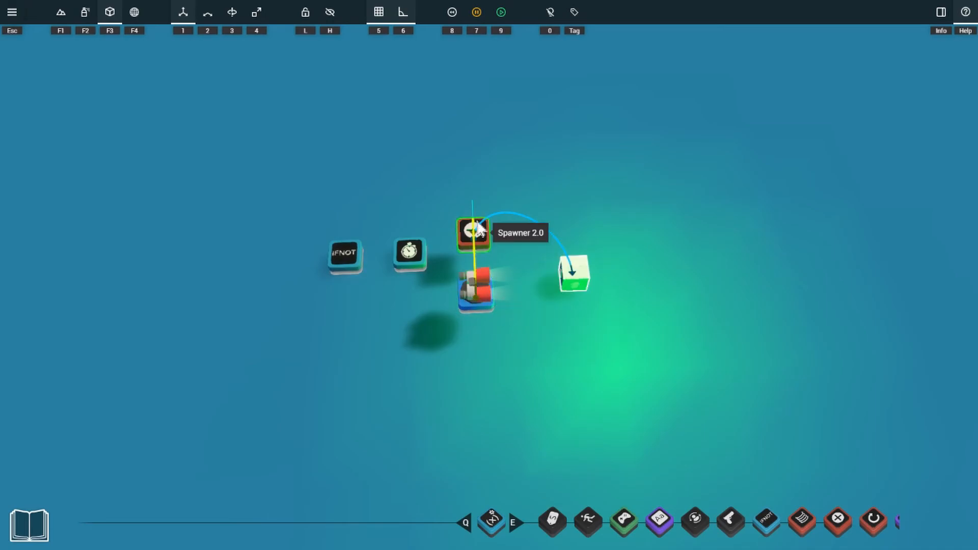
# - Open the spawned box and examine how its If Not Gate activates the Checkpoint, and close the gadget settings
pyautogui.click(575, 281)
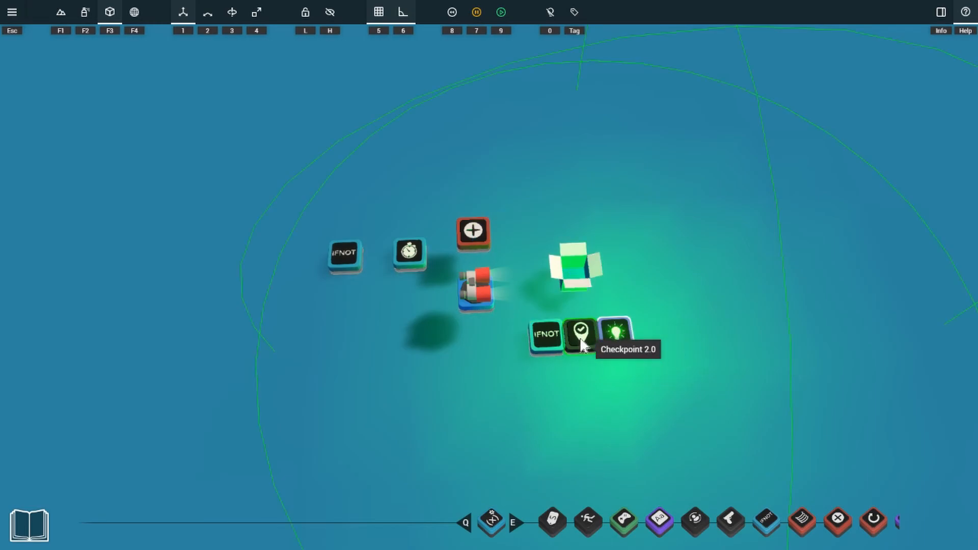
pyautogui.click(544, 334)
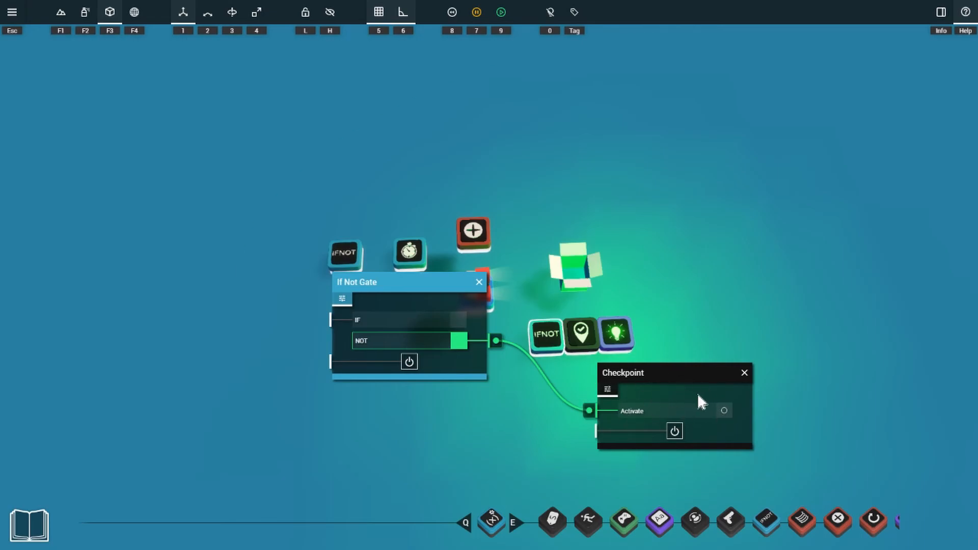
pyautogui.click(790, 149)
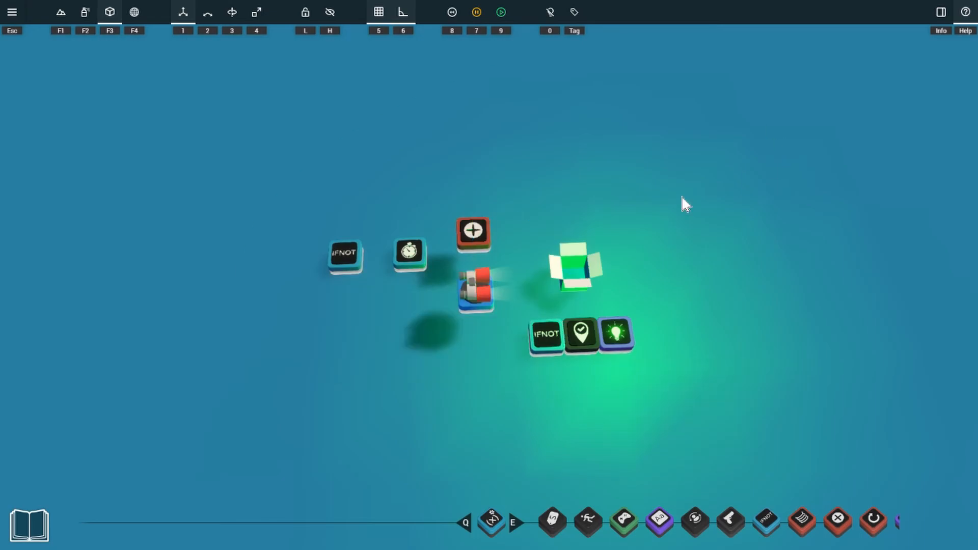
# - Open the checkpoint Spawner's settings clear of the gadgets and inspect its Max Number value
pyautogui.click(471, 233)
pyautogui.moveTo(486, 195); pyautogui.dragTo(742, 142)
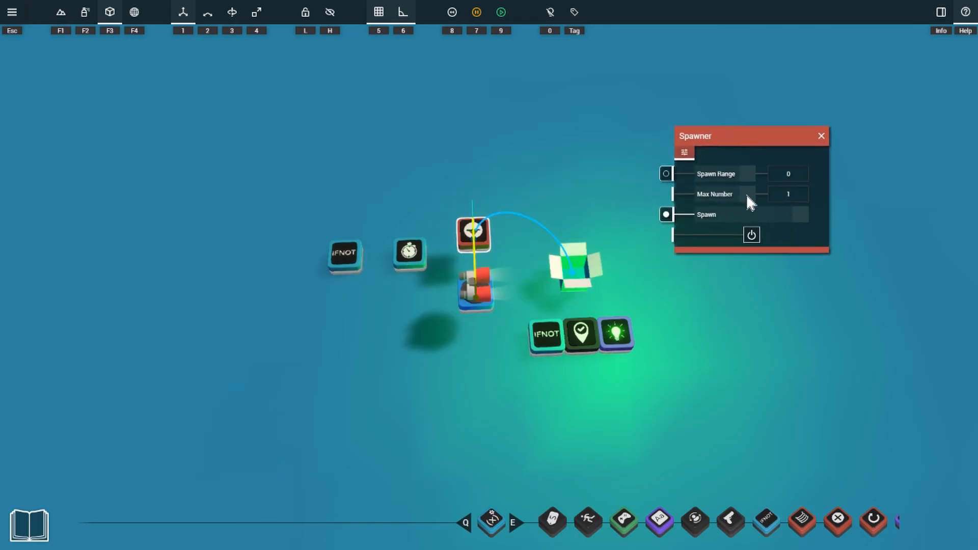
pyautogui.click(803, 193)
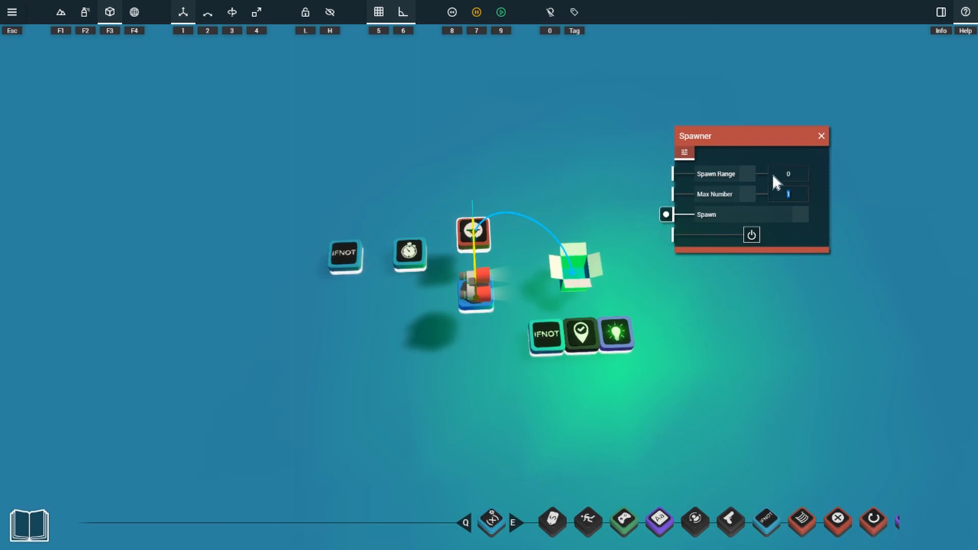
# - Playtest the timed checkpoint spawner by running and jumping the character around the green light near the red platform
pyautogui.press('9')
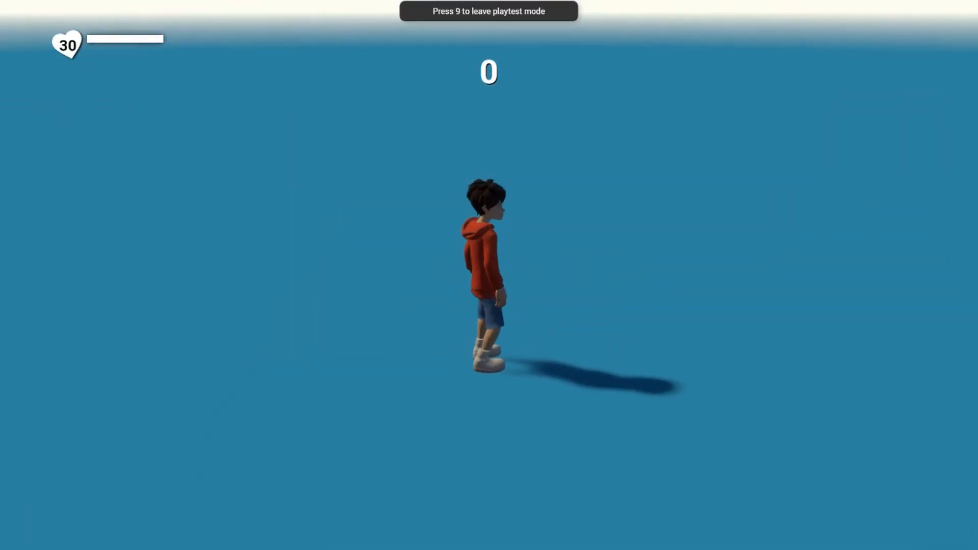
pyautogui.press('w')
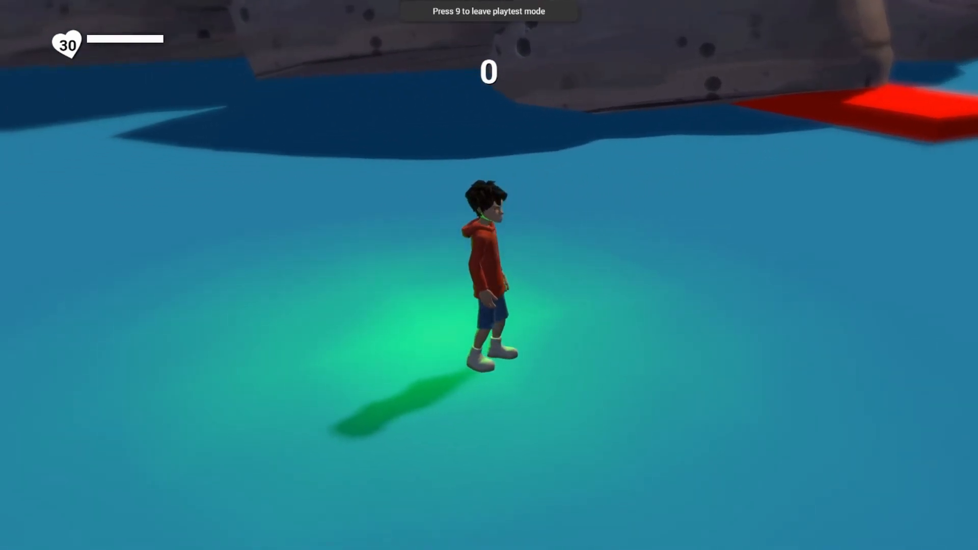
pyautogui.press('d')
pyautogui.press('s')
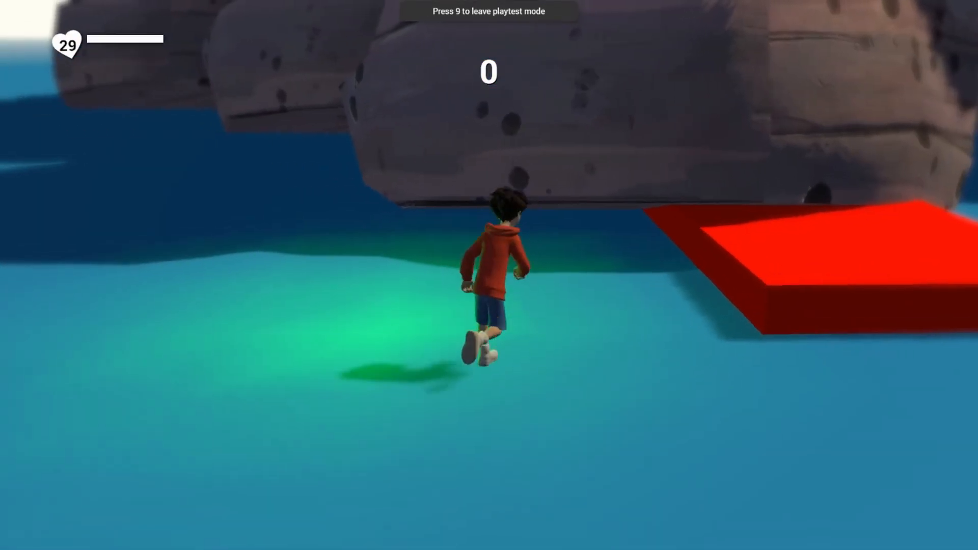
pyautogui.press('space')
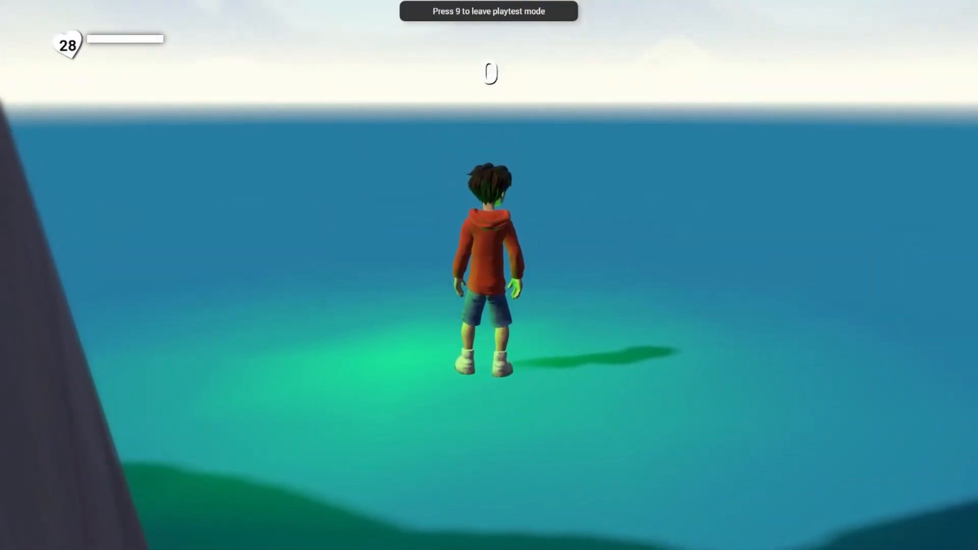
# - Run the character back and forth in front of the red platform to test where the green checkpoint light spawns
pyautogui.press('d')
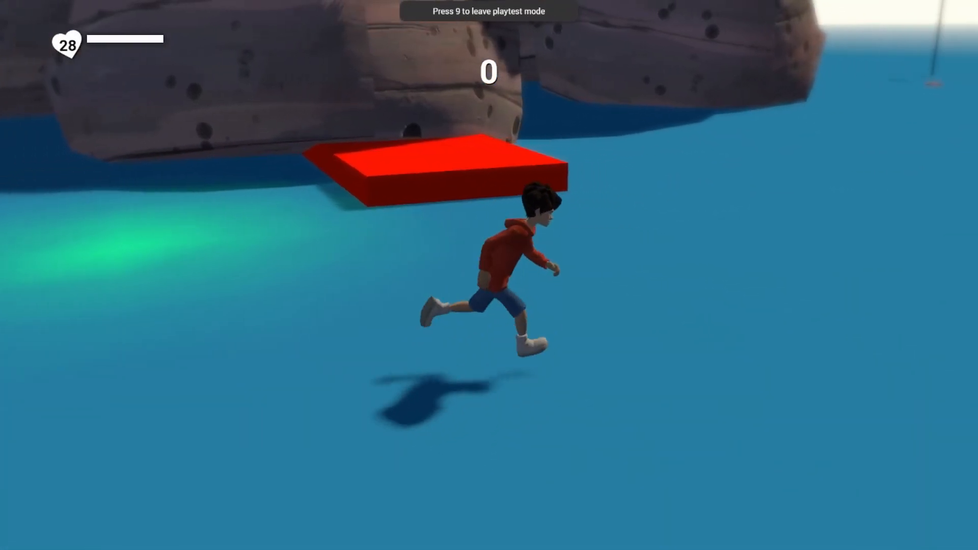
pyautogui.press('a')
pyautogui.press('w')
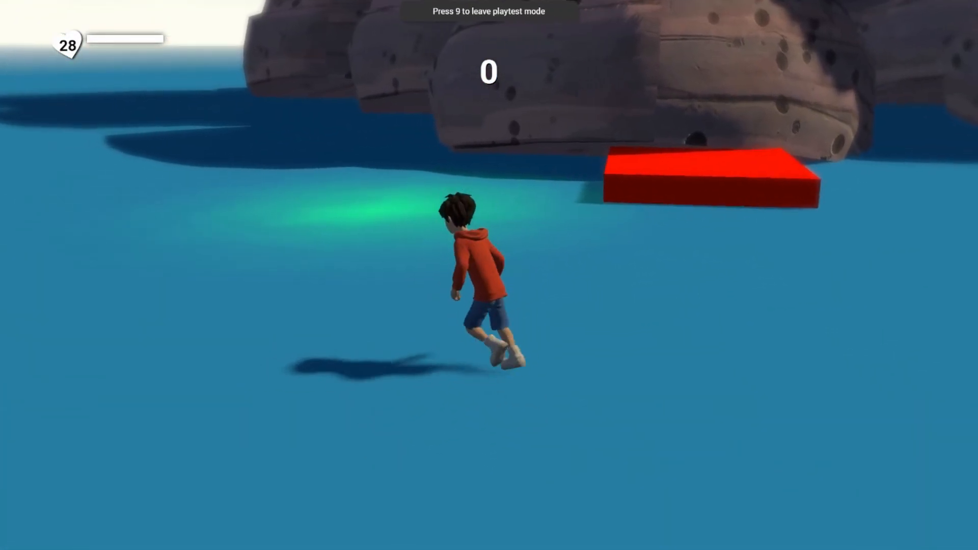
pyautogui.press('s')
pyautogui.press('d')
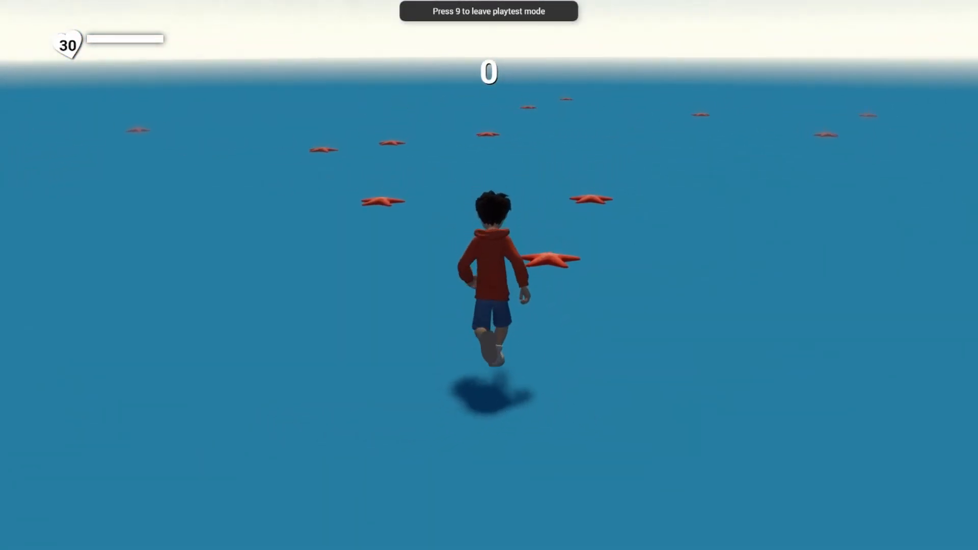
# - Run the character through the starfish and on to the flag poles while testing the checkpoint spawner
pyautogui.press('w')
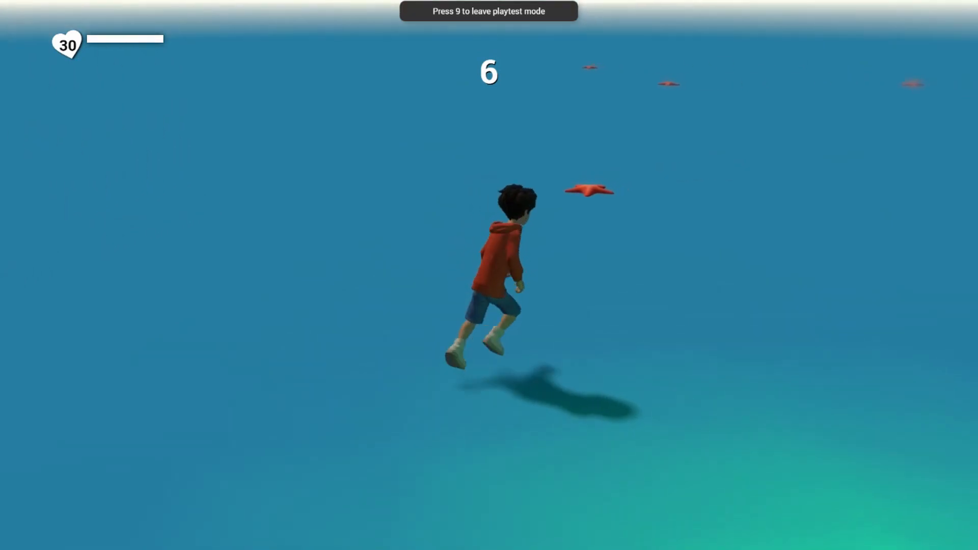
pyautogui.press('w')
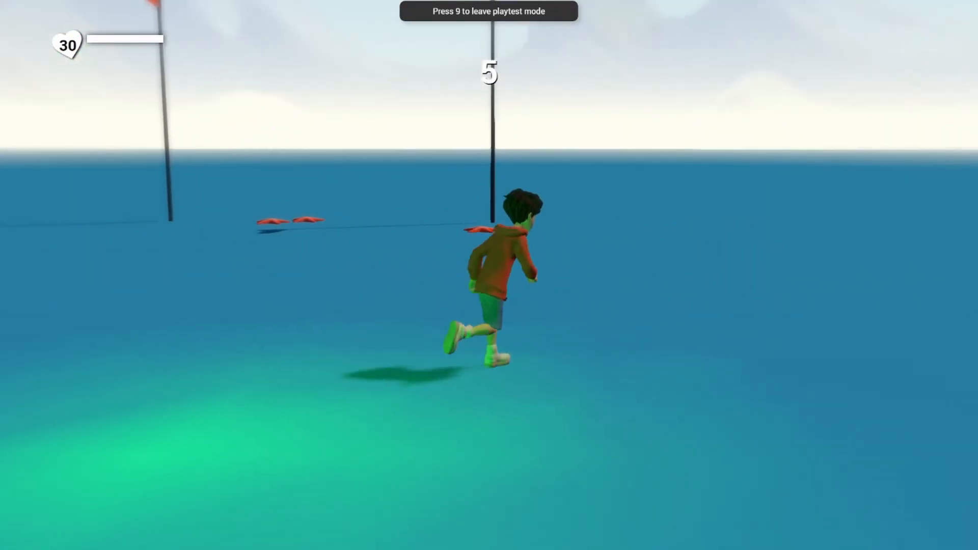
pyautogui.press('d')
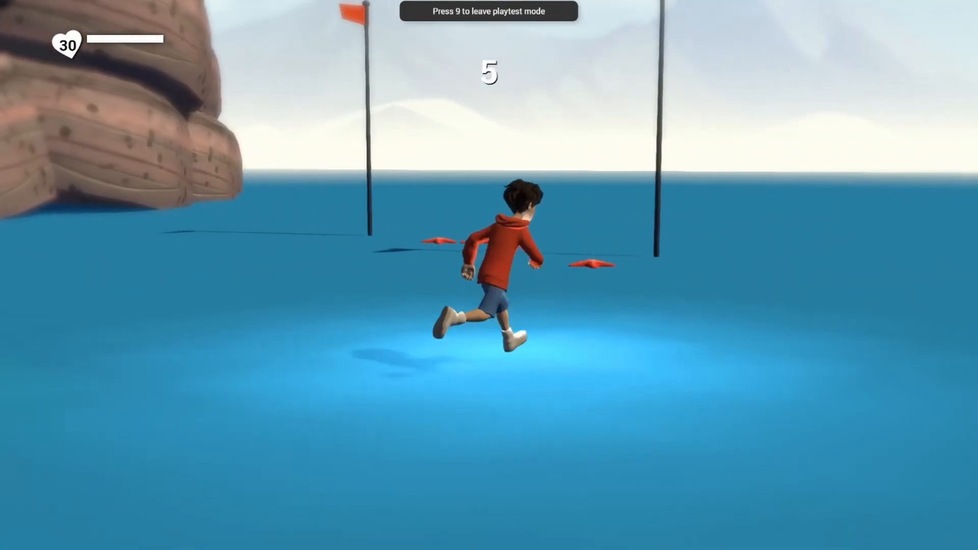
pyautogui.press('w')
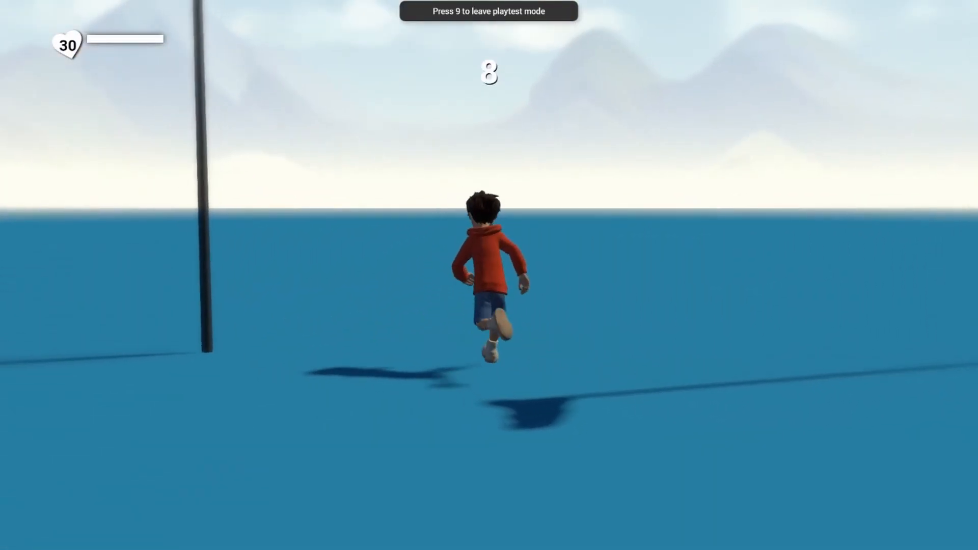
# - Run the character around the flag poles to trigger the coin spawner and head back past the coins
pyautogui.press('d')
pyautogui.press('s')
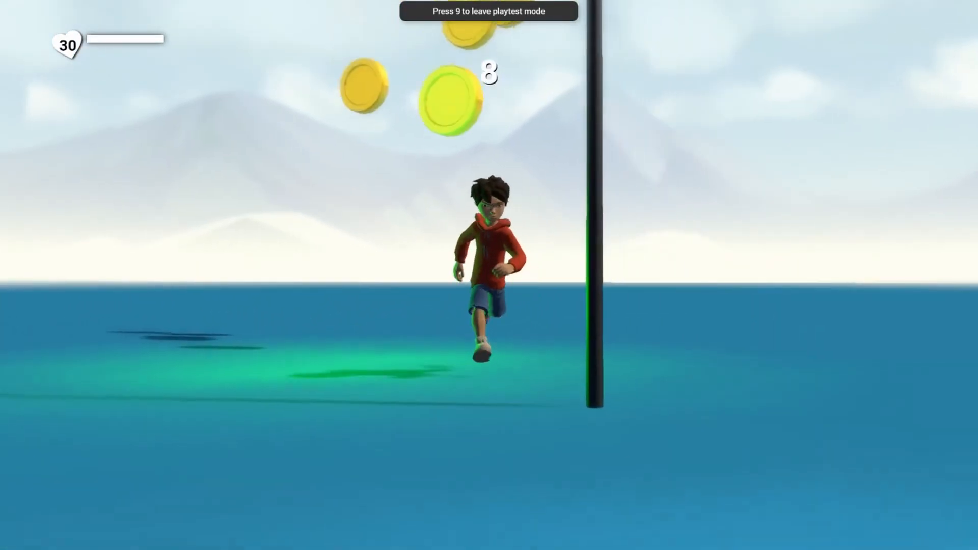
pyautogui.press('a')
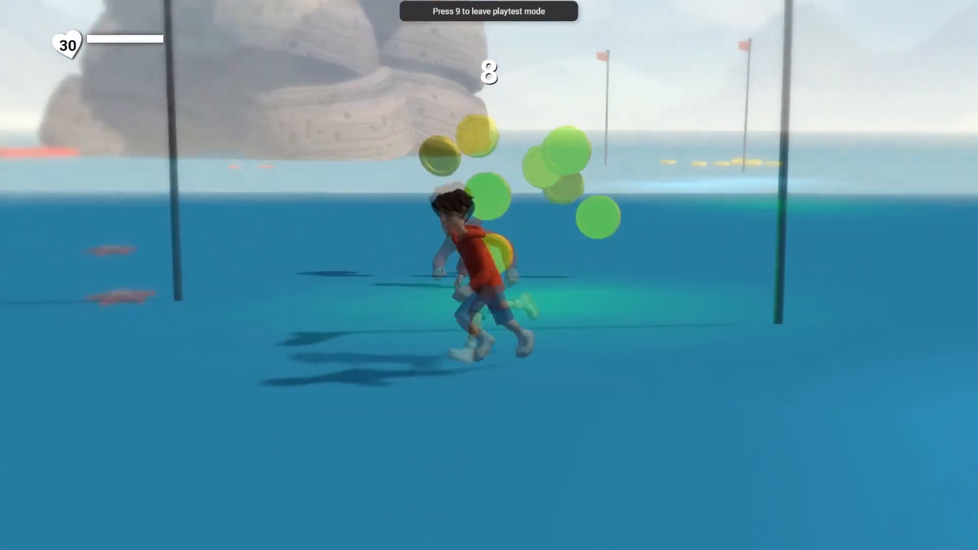
pyautogui.press('w')
pyautogui.press('a')
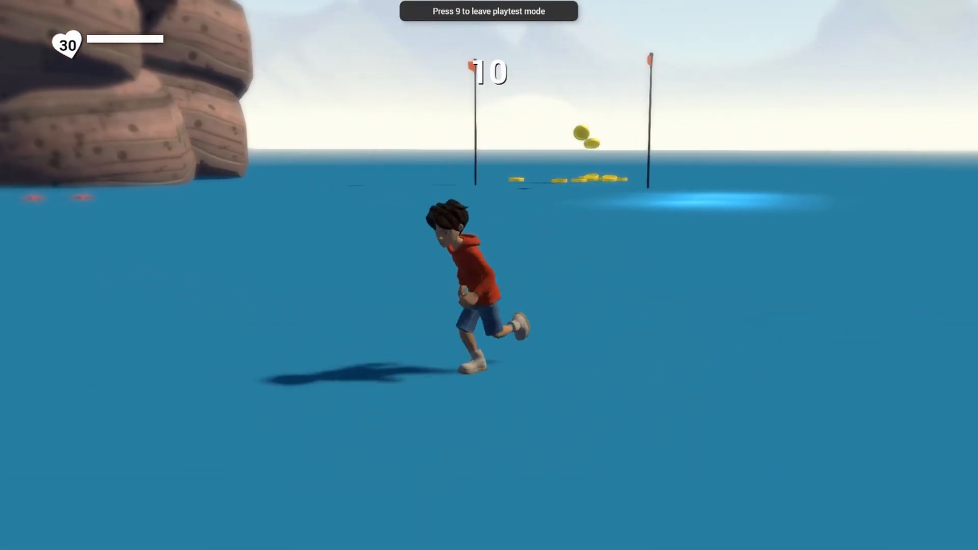